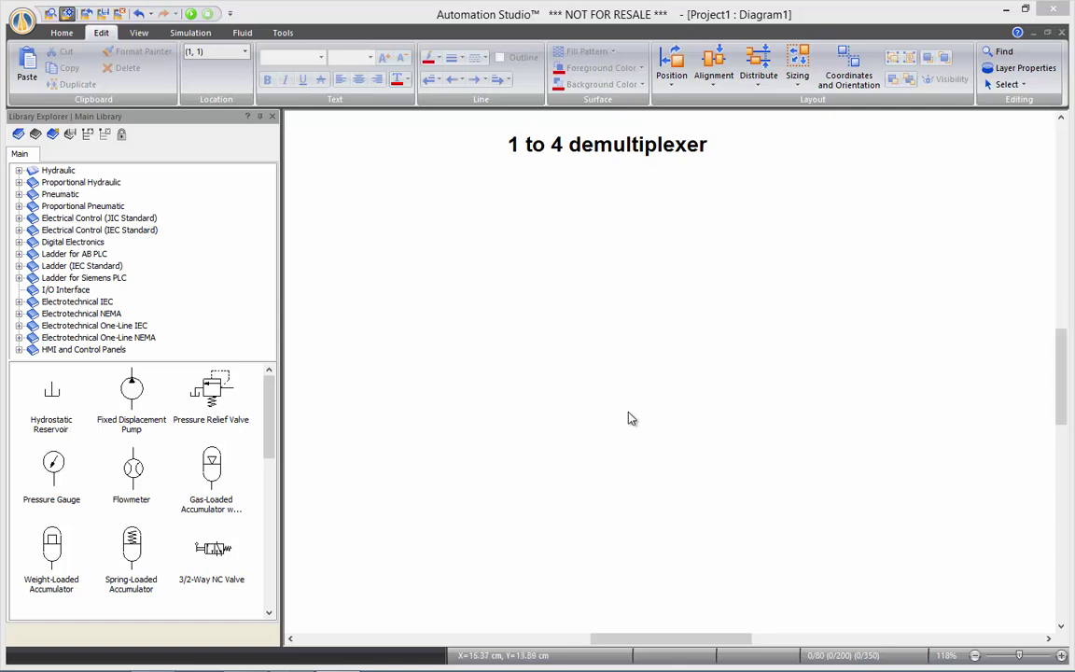
Expand Digital Electronics and browse its lines, logic gates, decoders, flip-flops, counters, input and output sub-libraries
{"action": "double_click", "coordinate": [73, 242]}
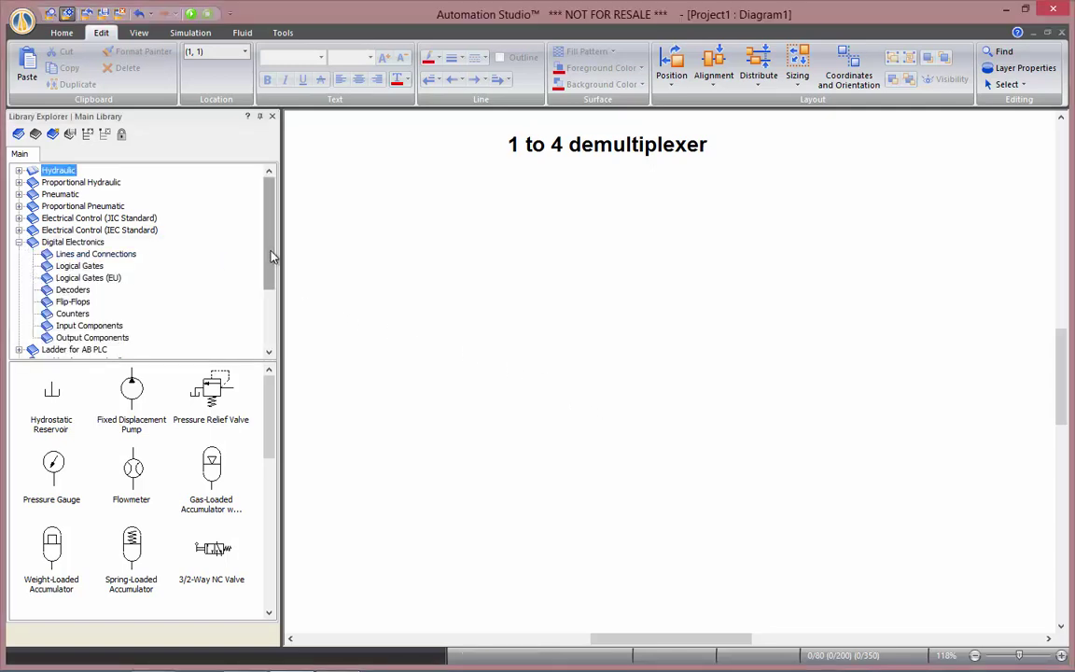
{"action": "left_click_drag", "start_coordinate": [266, 264], "coordinate": [266, 278]}
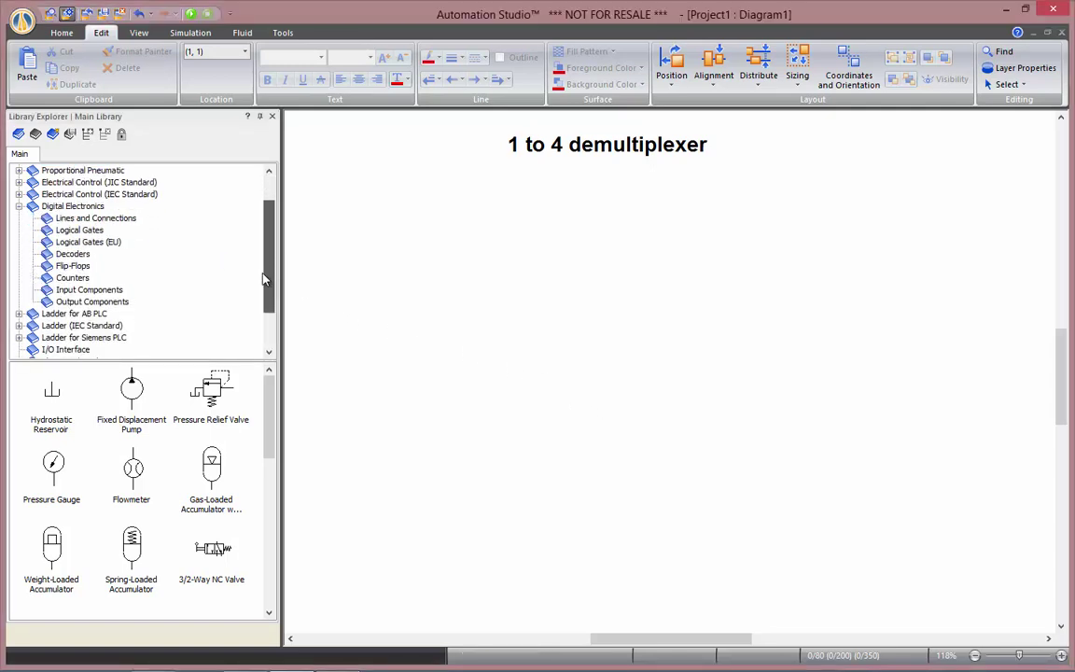
{"action": "left_click", "coordinate": [131, 220]}
{"action": "left_click", "coordinate": [100, 231]}
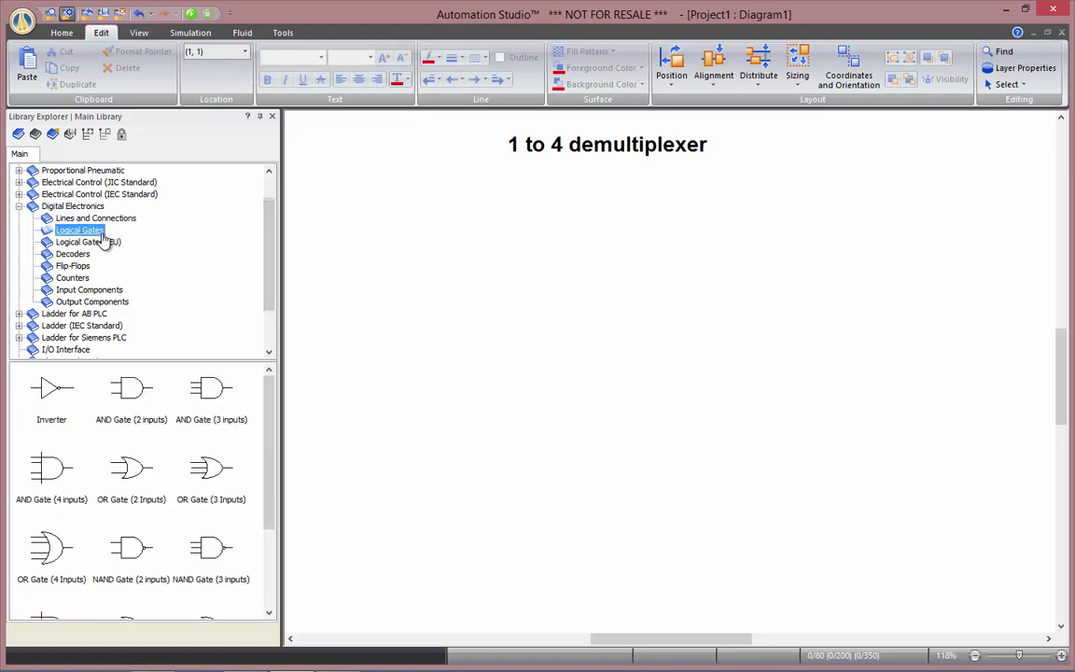
{"action": "left_click", "coordinate": [110, 245]}
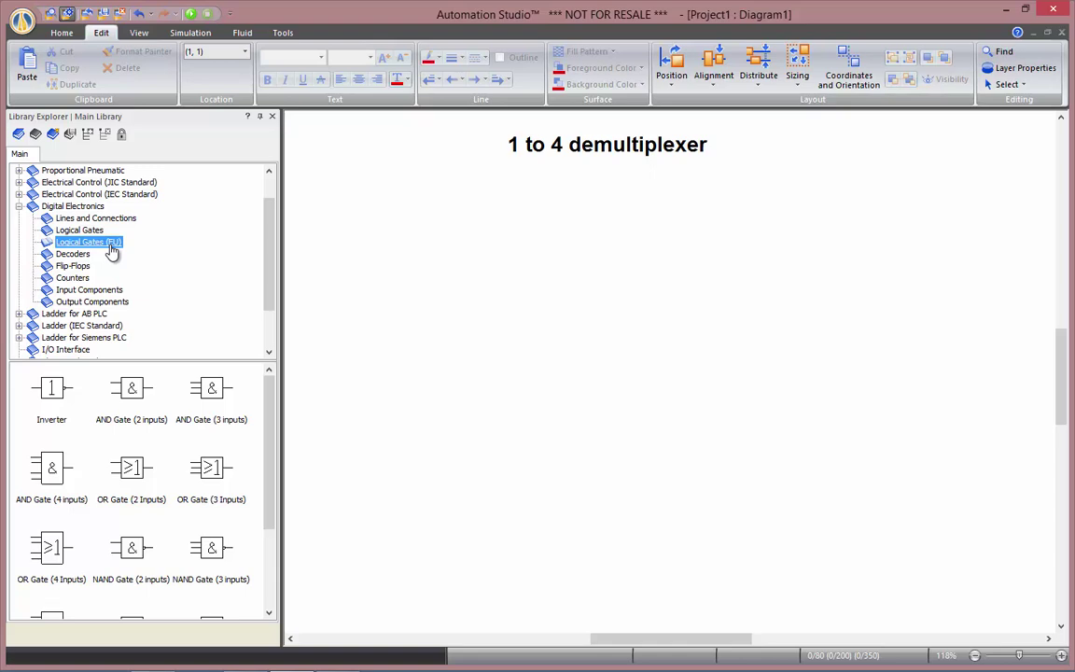
{"action": "left_click", "coordinate": [82, 255]}
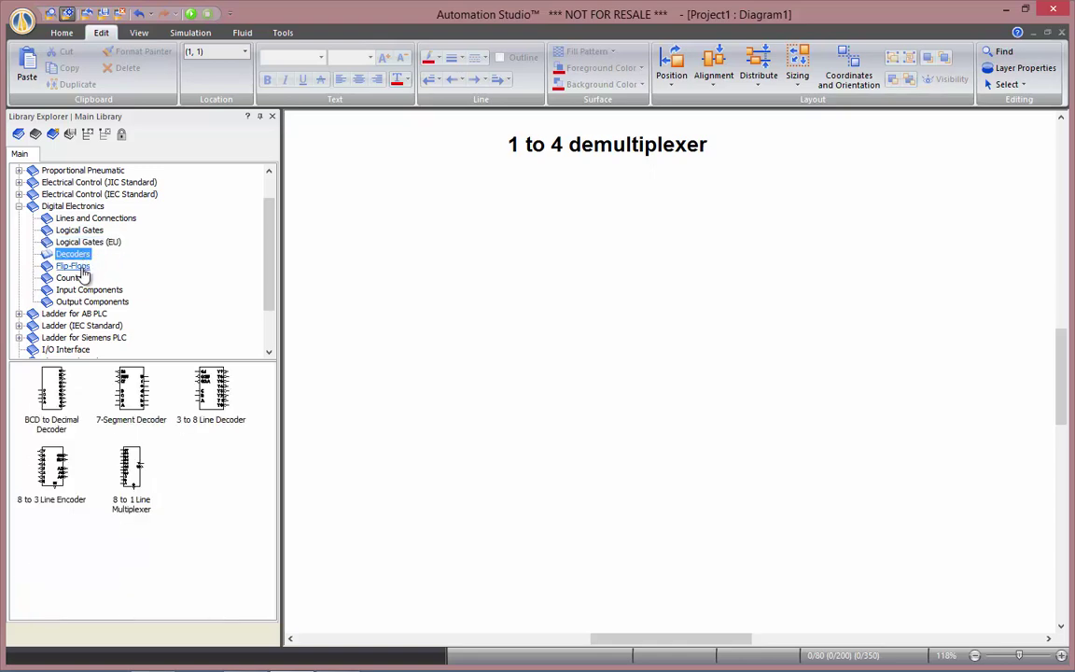
{"action": "left_click", "coordinate": [81, 267]}
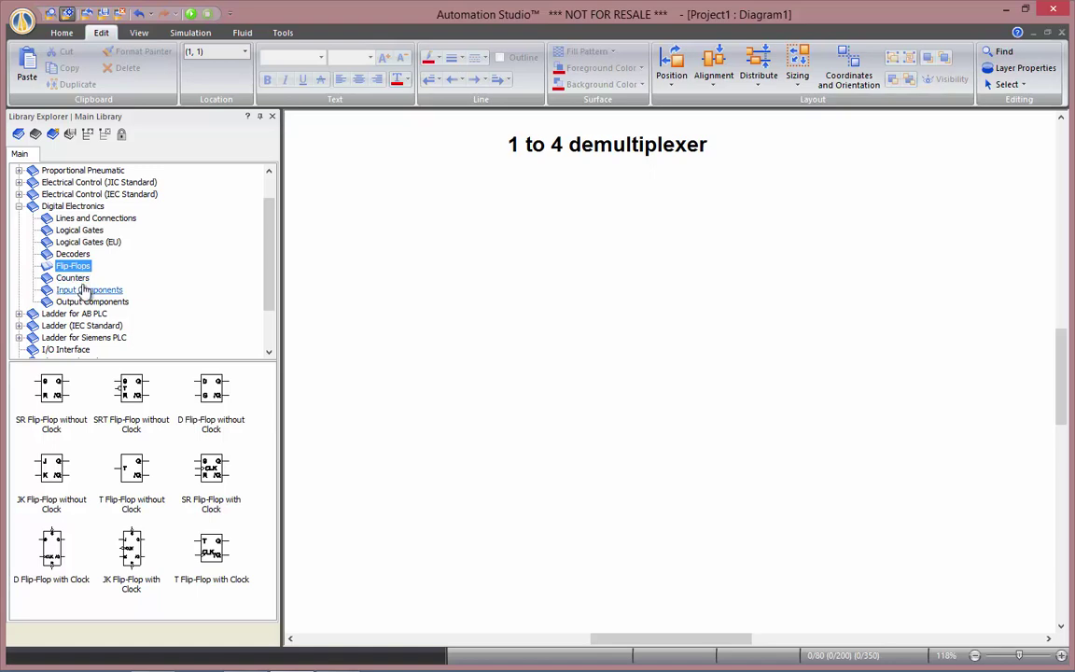
{"action": "left_click", "coordinate": [81, 279]}
{"action": "left_click", "coordinate": [83, 289]}
{"action": "left_click", "coordinate": [100, 303]}
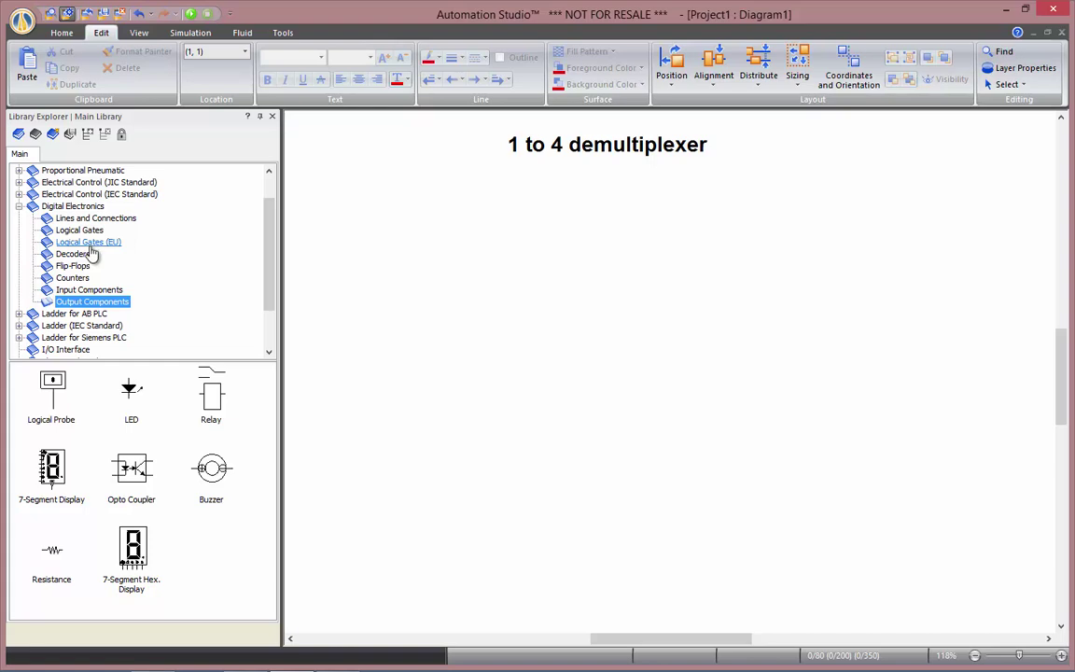
Place a Logical Switch at the diagram's upper left and an Inverter below and right of it
{"action": "left_click", "coordinate": [88, 290]}
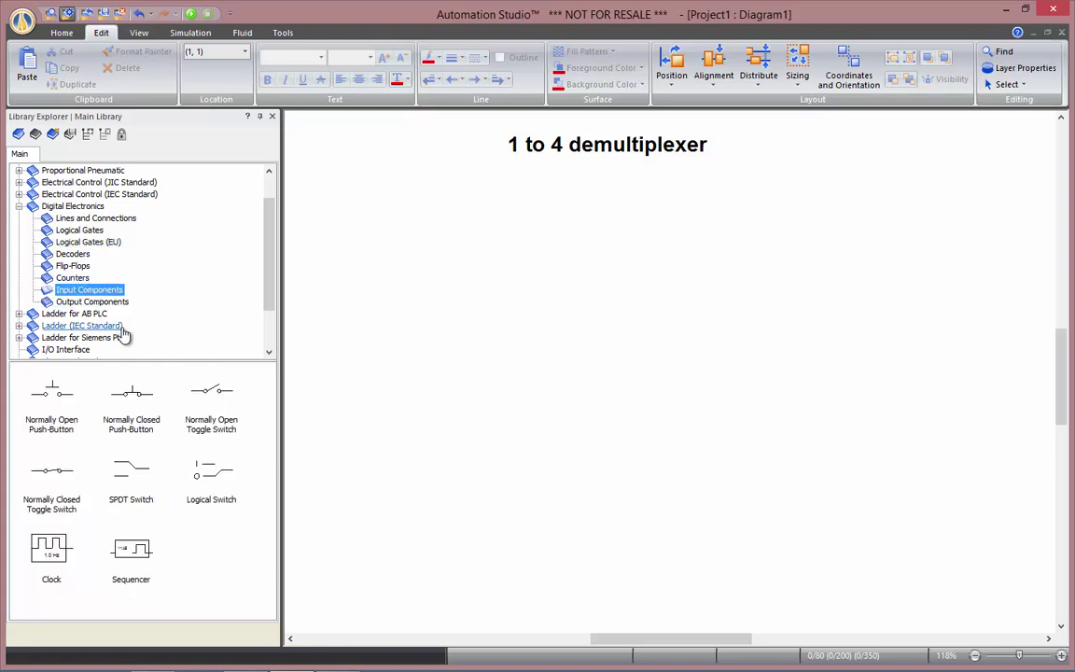
{"action": "left_click_drag", "start_coordinate": [202, 472], "coordinate": [387, 264]}
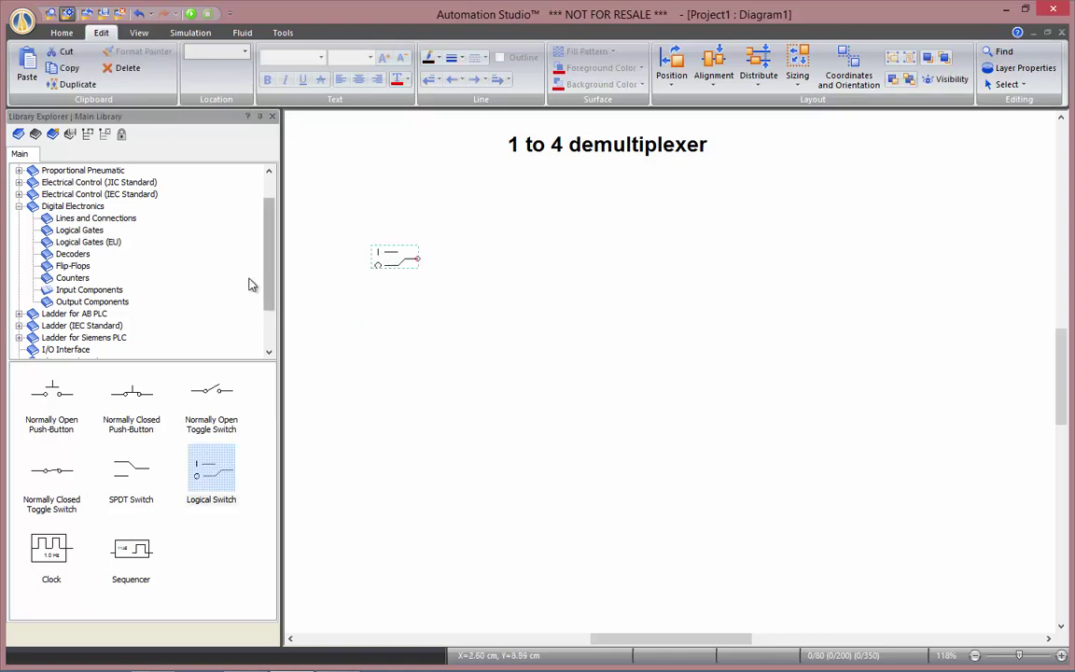
{"action": "left_click", "coordinate": [97, 232]}
{"action": "left_click_drag", "start_coordinate": [52, 388], "coordinate": [556, 383]}
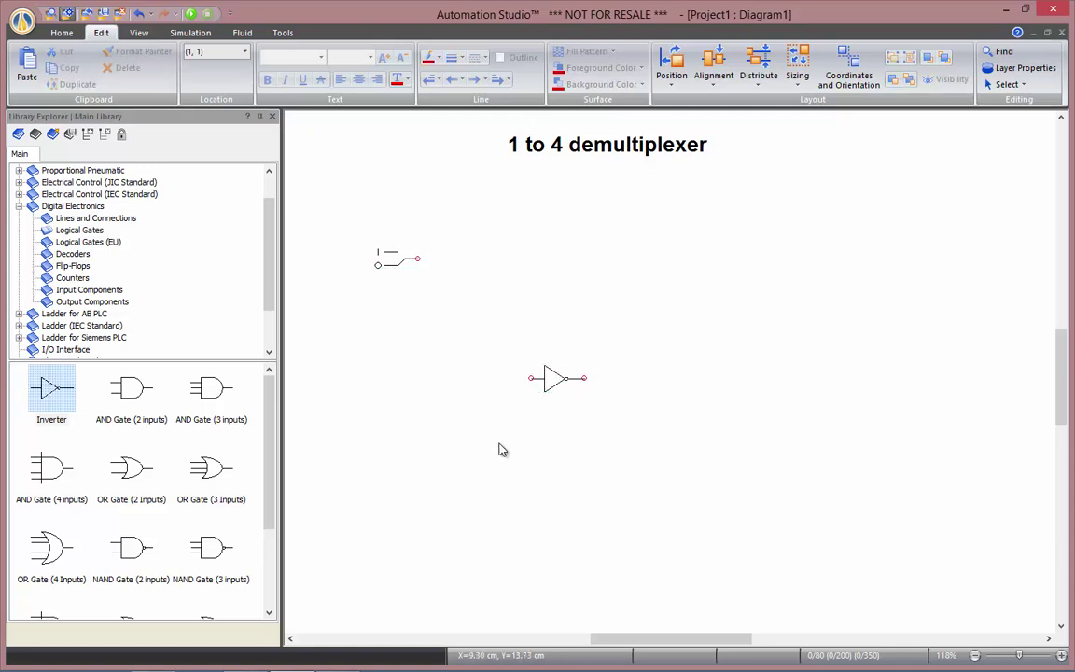
Add a 3-input AND gate at the upper right and a Logical Probe at the right side
{"action": "left_click_drag", "start_coordinate": [209, 388], "coordinate": [727, 271]}
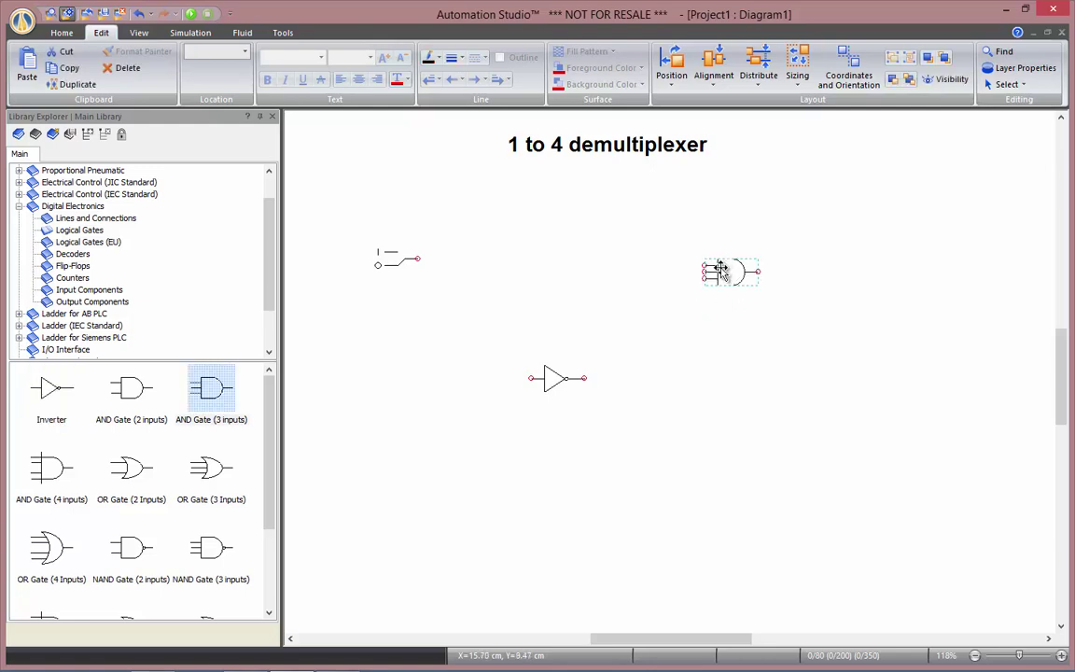
{"action": "left_click", "coordinate": [91, 302]}
{"action": "left_click_drag", "start_coordinate": [51, 384], "coordinate": [911, 253]}
{"action": "left_click", "coordinate": [800, 368]}
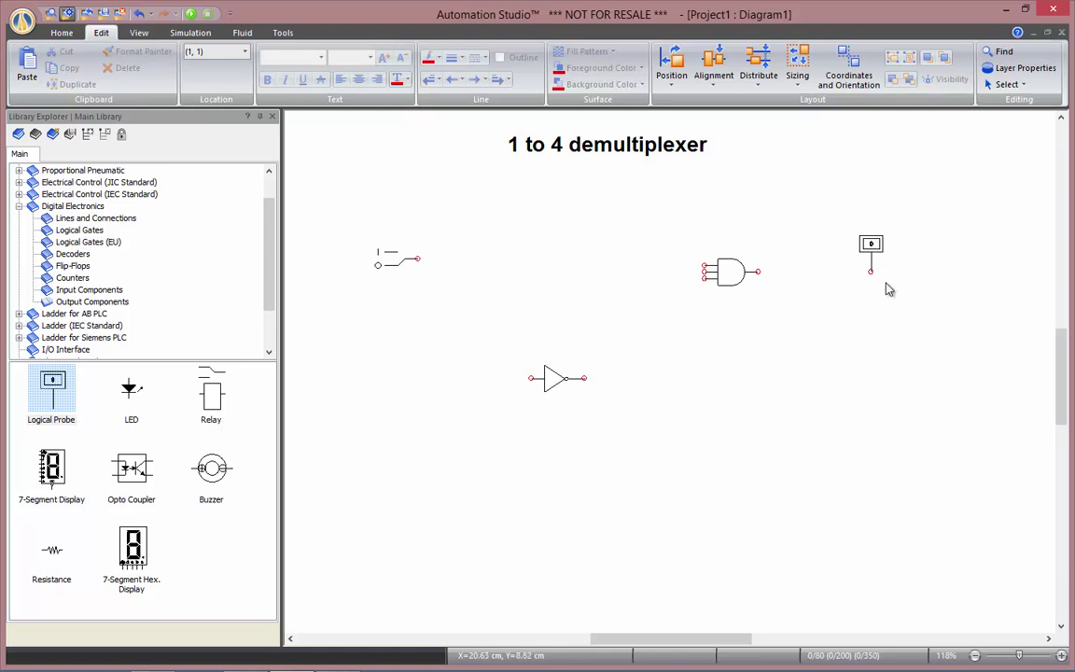
{"action": "left_click", "coordinate": [877, 258]}
Unlock the logical probe's size, enlarge it with a resize handle, then re-check Lock Size
{"action": "right_click", "coordinate": [882, 254]}
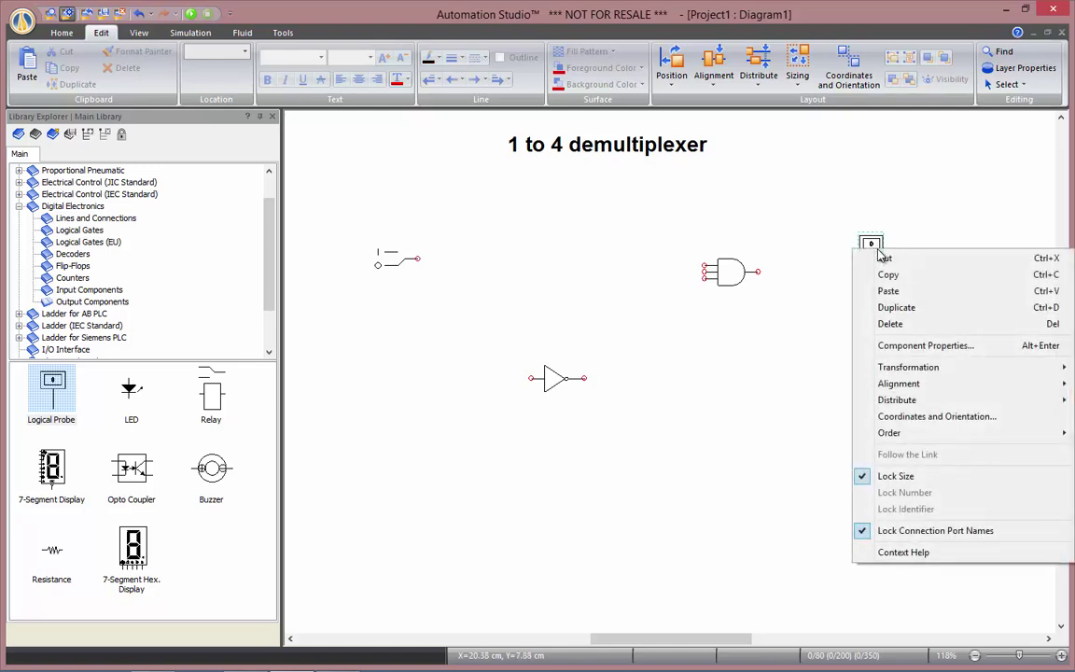
{"action": "left_click", "coordinate": [944, 483]}
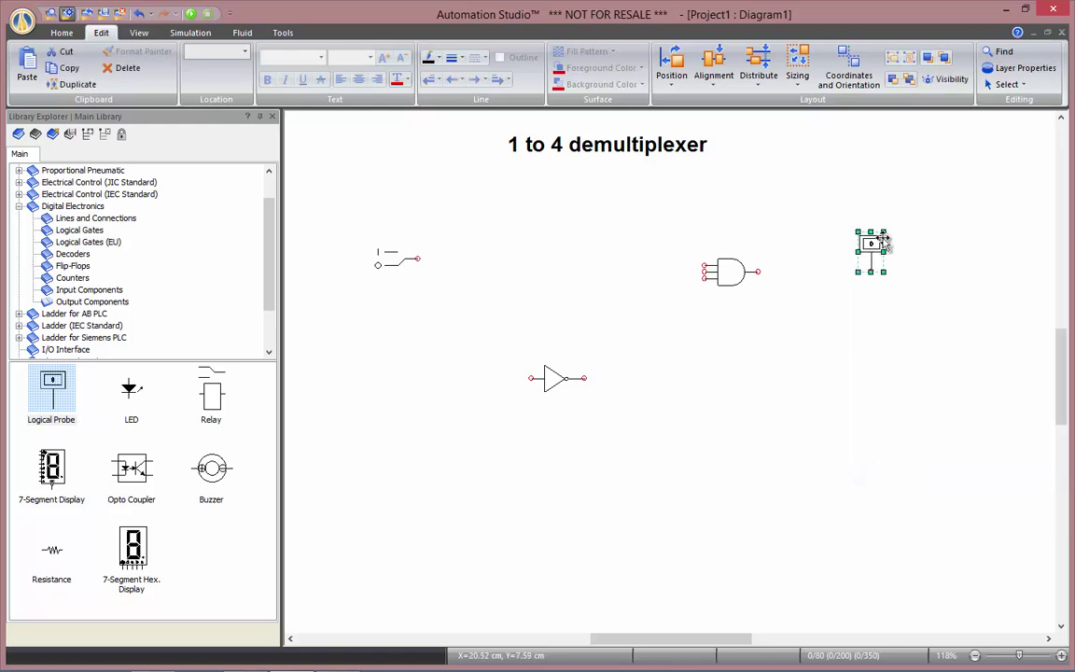
{"action": "left_click_drag", "start_coordinate": [884, 230], "coordinate": [898, 209]}
{"action": "left_click", "coordinate": [902, 322]}
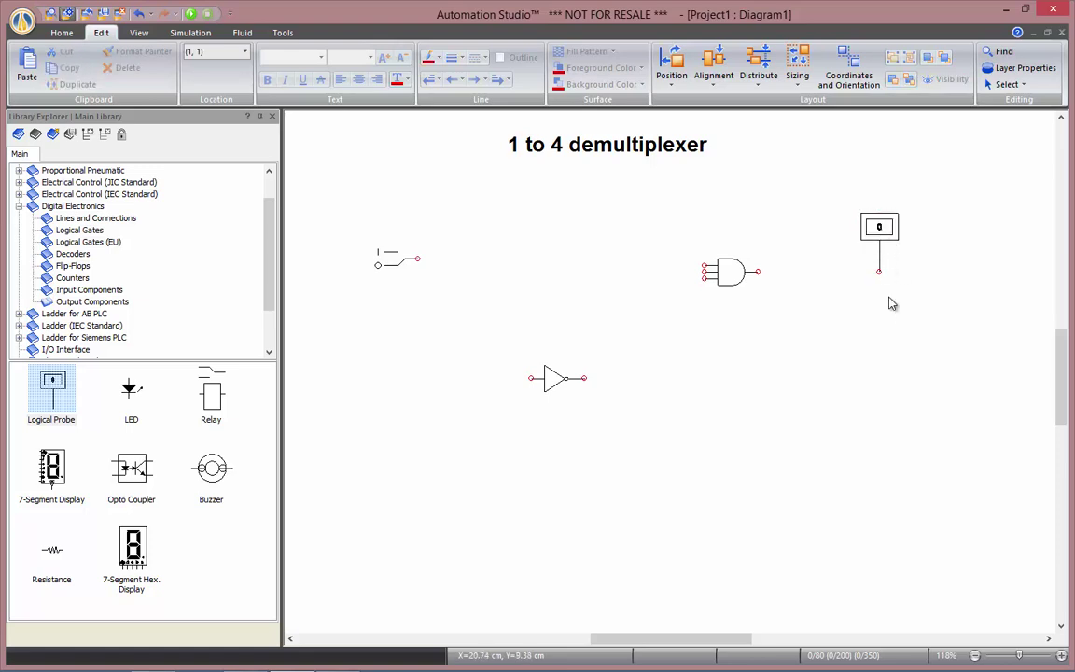
{"action": "right_click", "coordinate": [887, 246]}
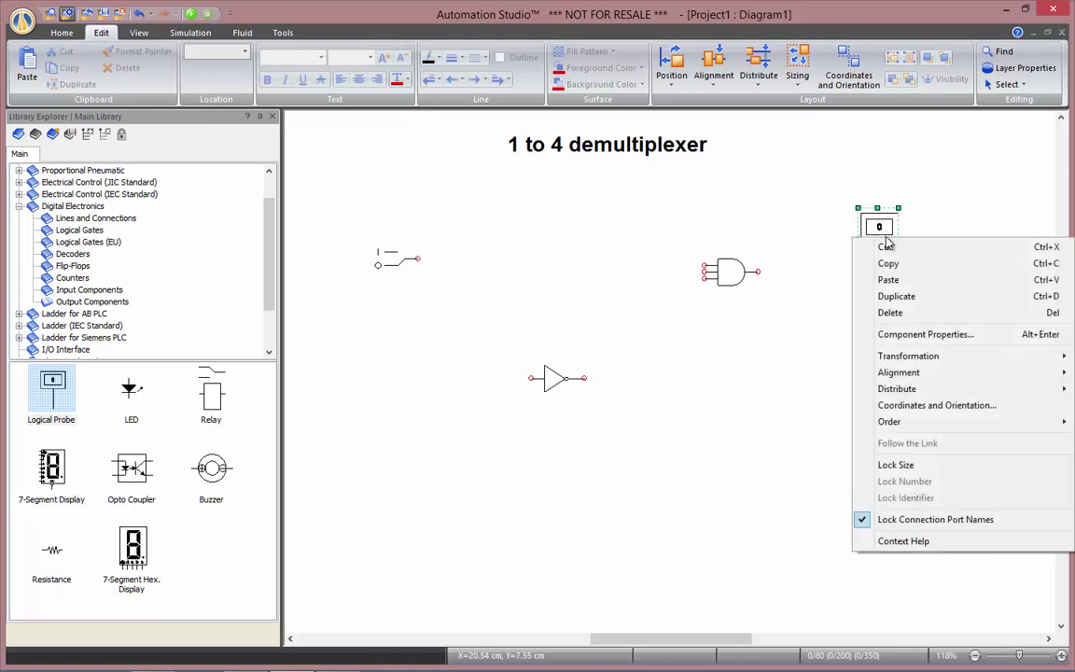
{"action": "left_click", "coordinate": [945, 464]}
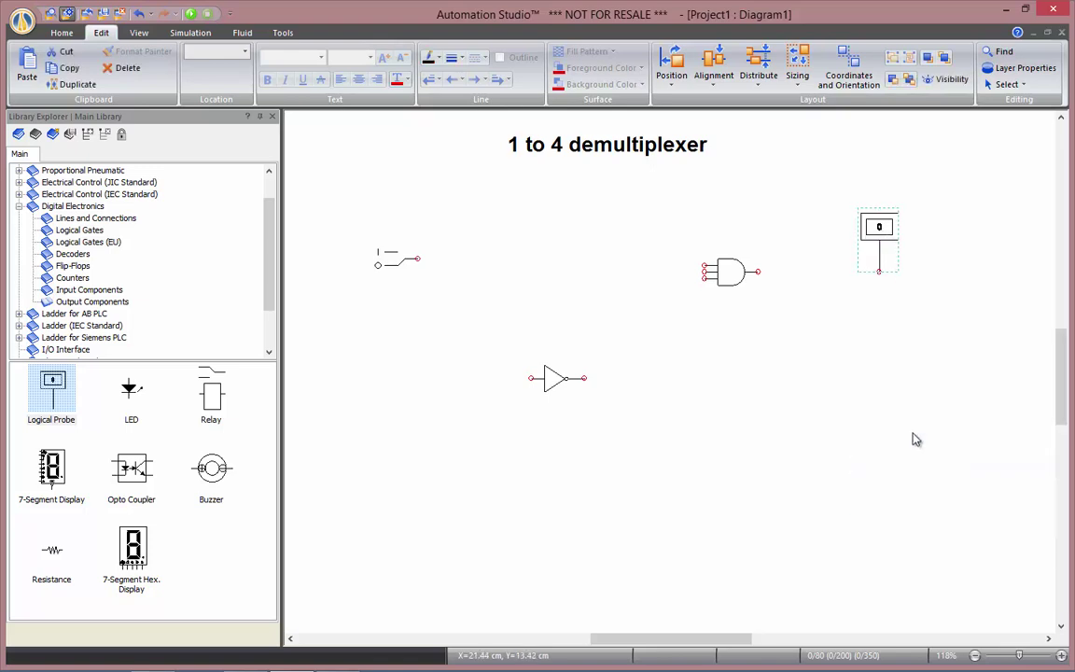
{"action": "left_click", "coordinate": [915, 439]}
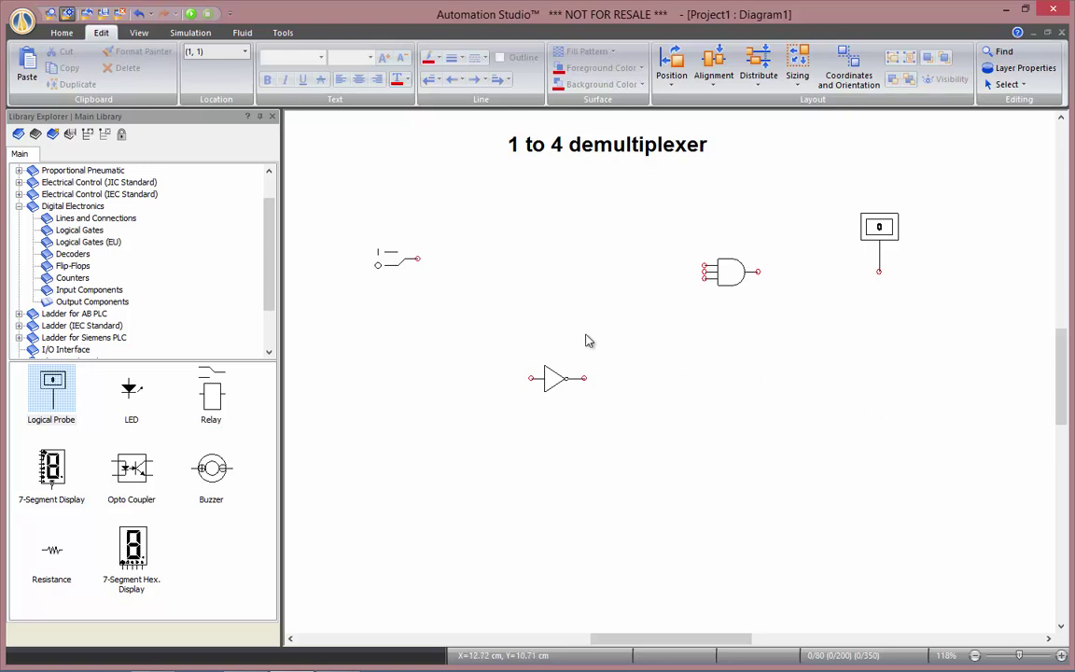
Ctrl-drag copies of the switch, inverter, AND gate and probe downward, then nudge the top AND gate slightly
{"action": "left_click_drag", "start_coordinate": [401, 264], "coordinate": [403, 504]}
{"action": "left_click_drag", "start_coordinate": [555, 382], "coordinate": [552, 508]}
{"action": "left_click_drag", "start_coordinate": [728, 273], "coordinate": [723, 572]}
{"action": "left_click_drag", "start_coordinate": [884, 245], "coordinate": [882, 551]}
{"action": "left_click", "coordinate": [815, 538]}
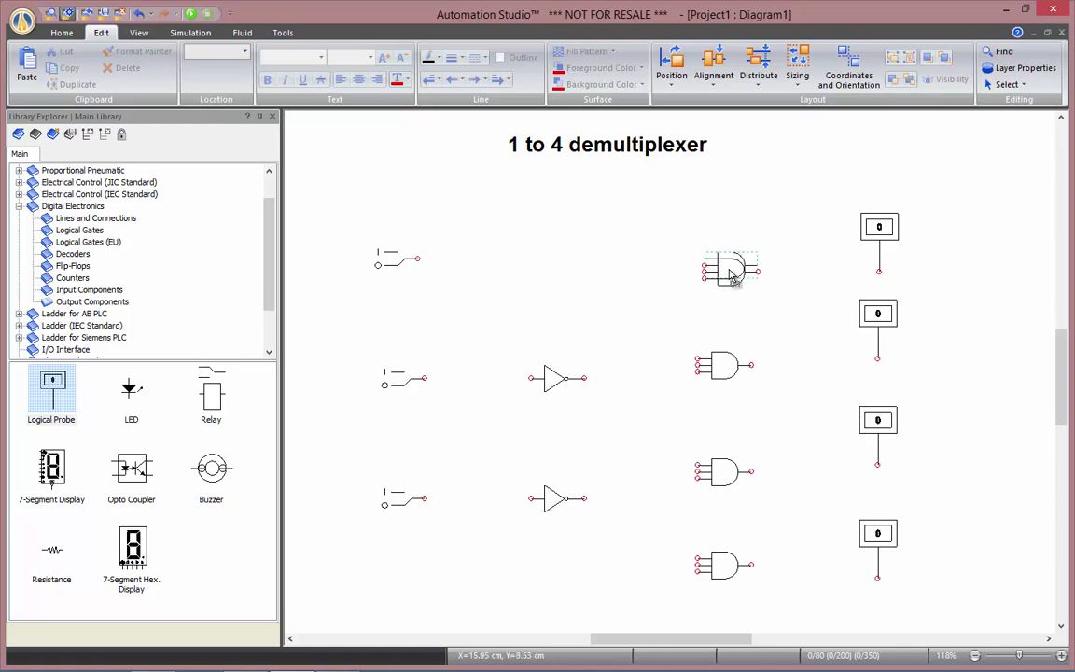
{"action": "left_click_drag", "start_coordinate": [728, 269], "coordinate": [721, 262]}
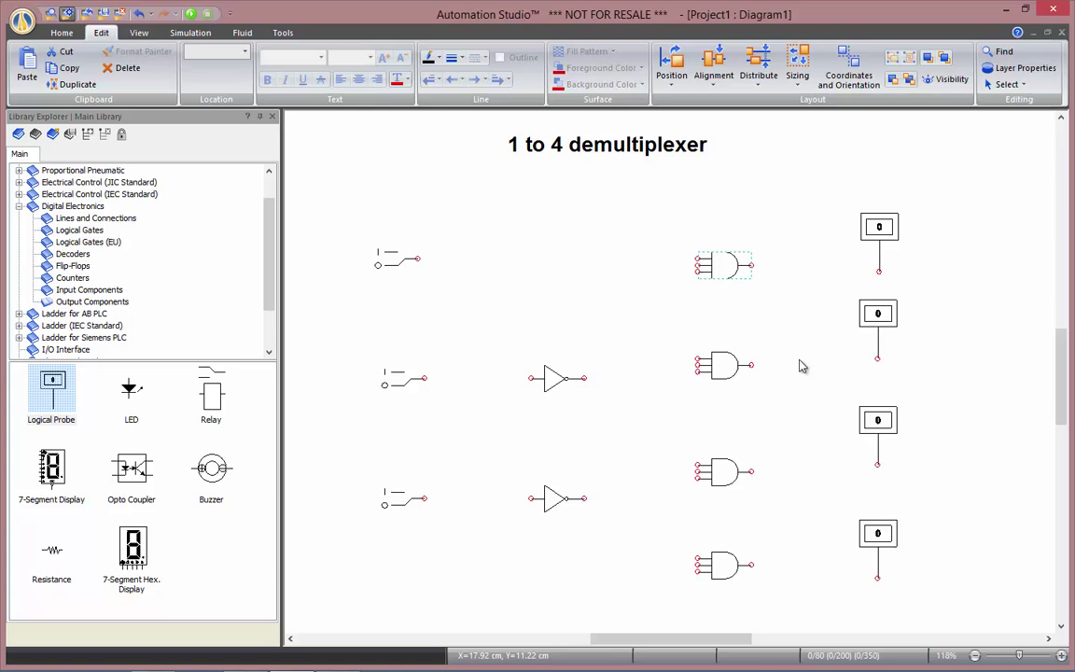
Wire the top switch to the top AND gate, the lower two switches to inverters, and the middle inverter to the second AND gate
{"action": "left_click", "coordinate": [832, 333]}
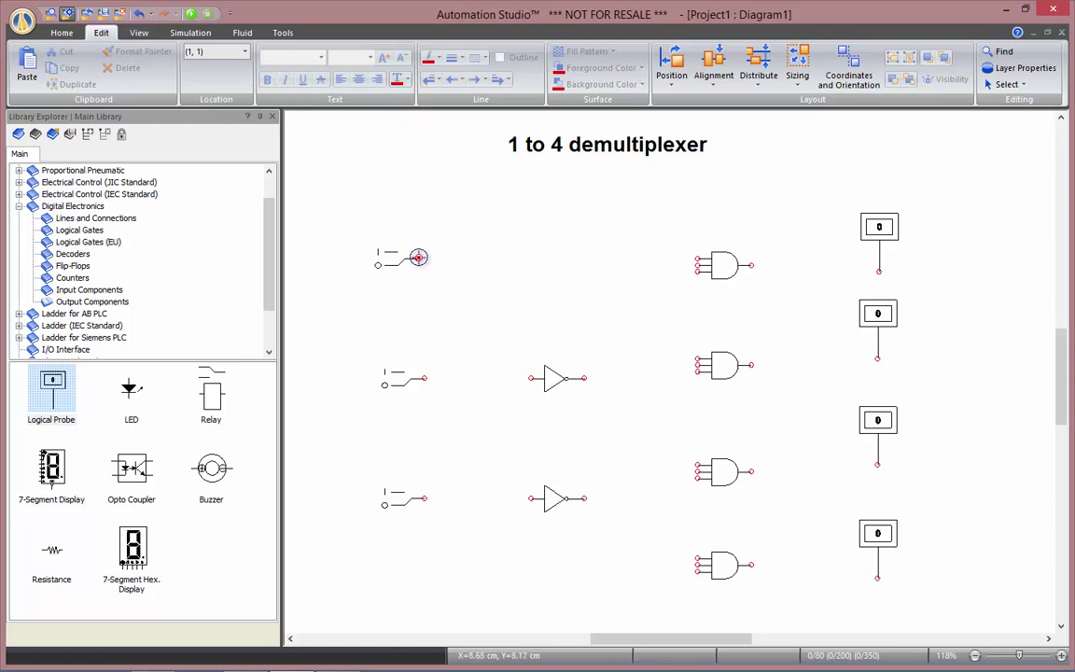
{"action": "left_click_drag", "start_coordinate": [418, 257], "coordinate": [695, 262]}
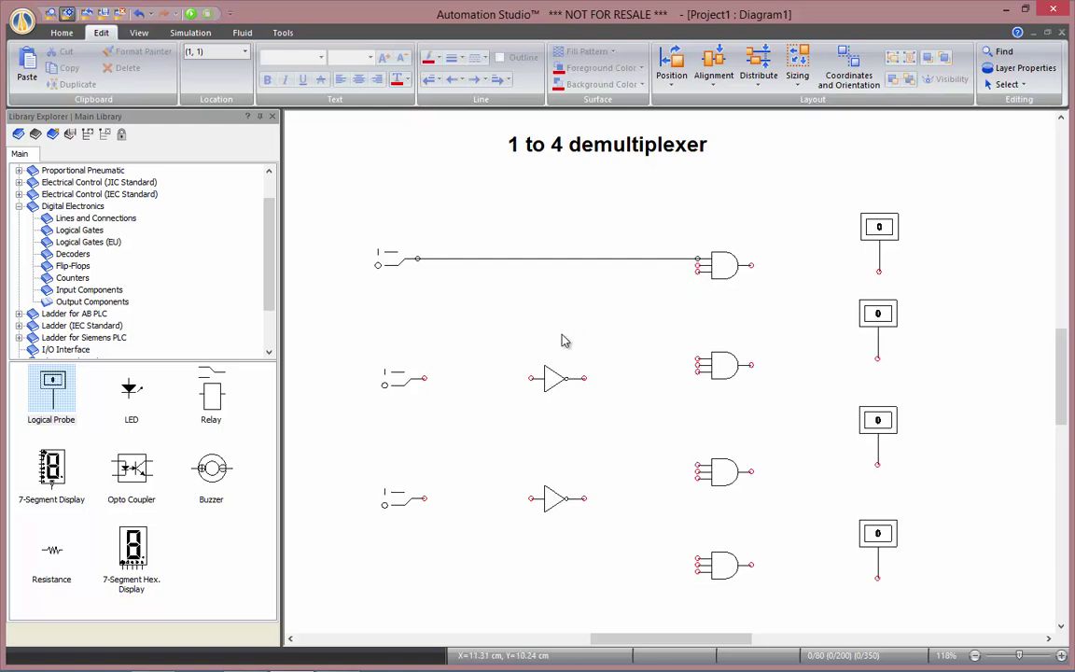
{"action": "left_click_drag", "start_coordinate": [424, 378], "coordinate": [530, 378]}
{"action": "left_click_drag", "start_coordinate": [425, 499], "coordinate": [530, 498]}
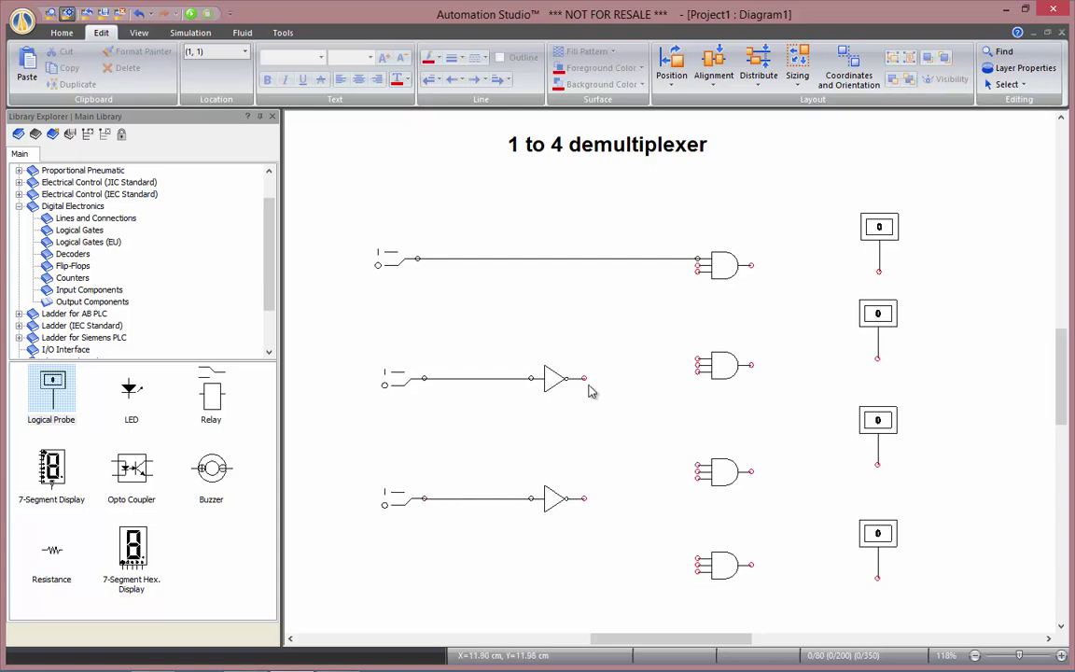
{"action": "left_click_drag", "start_coordinate": [585, 378], "coordinate": [696, 365]}
{"action": "left_click", "coordinate": [720, 366]}
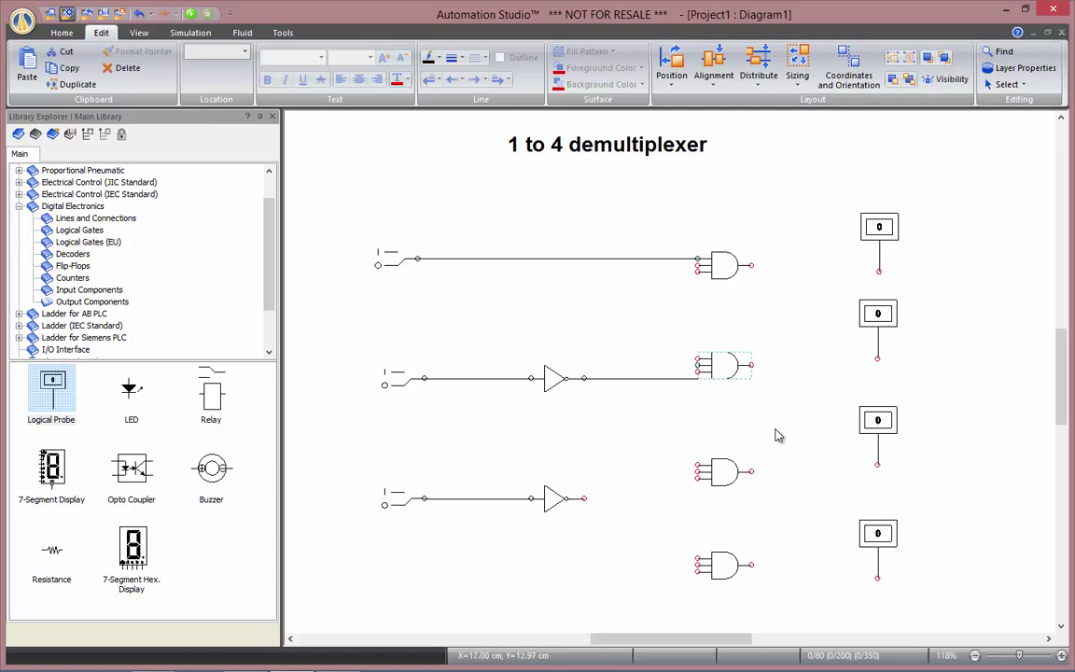
Align the second and third AND gates with their rows and wire the lower inverter to the third gate
{"action": "key", "text": "Down"}
{"action": "key", "text": "Down"}
{"action": "key", "text": "Down"}
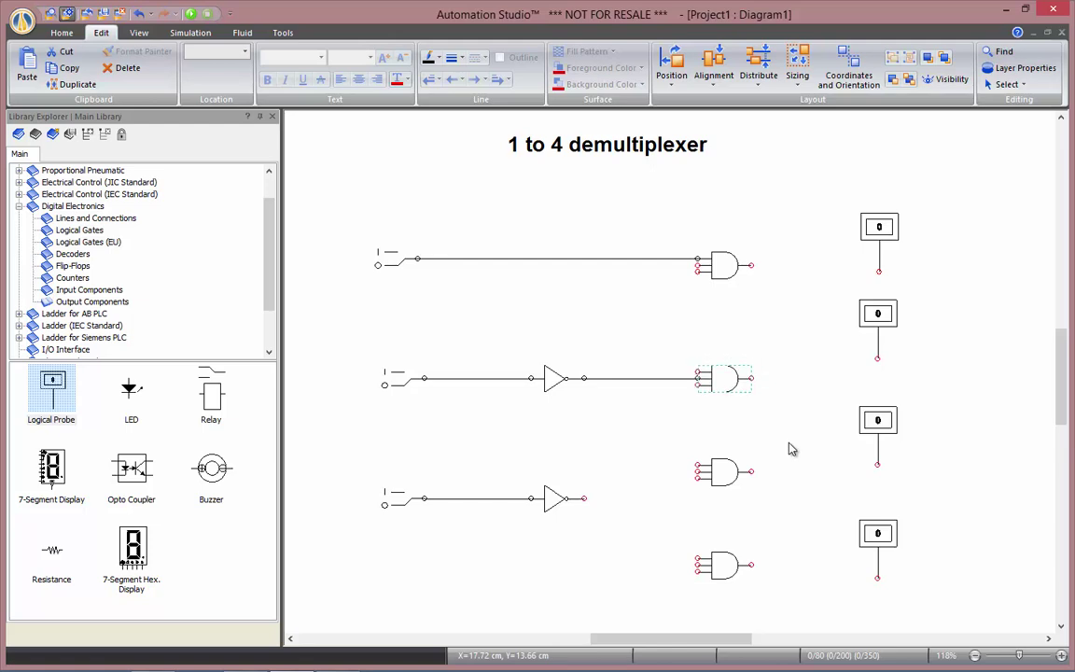
{"action": "left_click", "coordinate": [808, 448]}
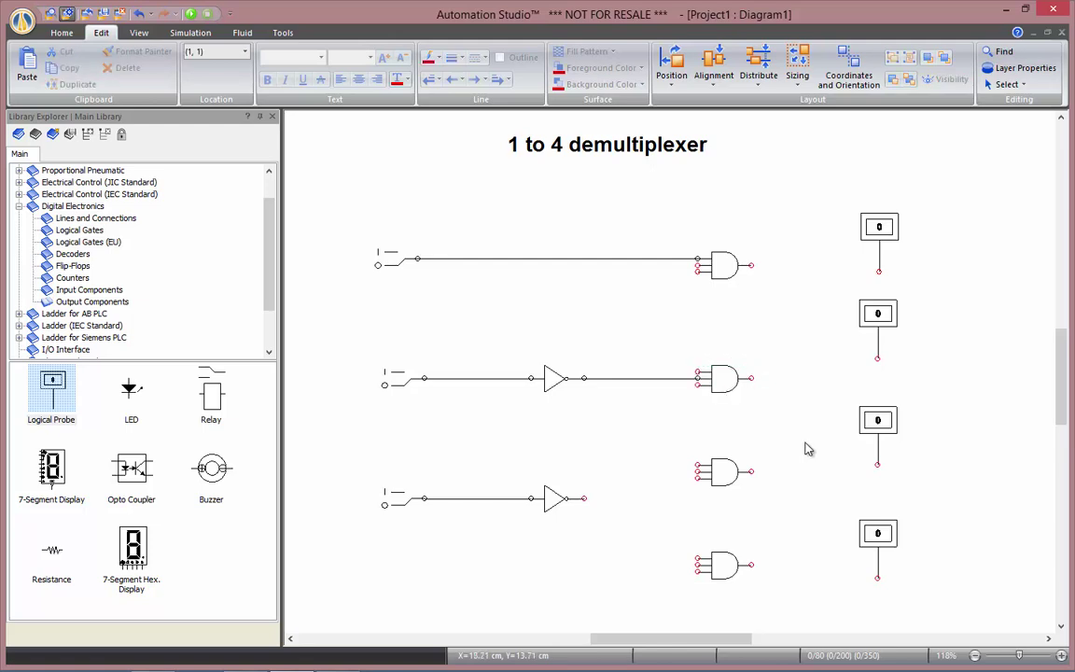
{"action": "left_click_drag", "start_coordinate": [724, 471], "coordinate": [723, 486]}
{"action": "left_click_drag", "start_coordinate": [584, 499], "coordinate": [729, 489]}
{"action": "left_click", "coordinate": [729, 481]}
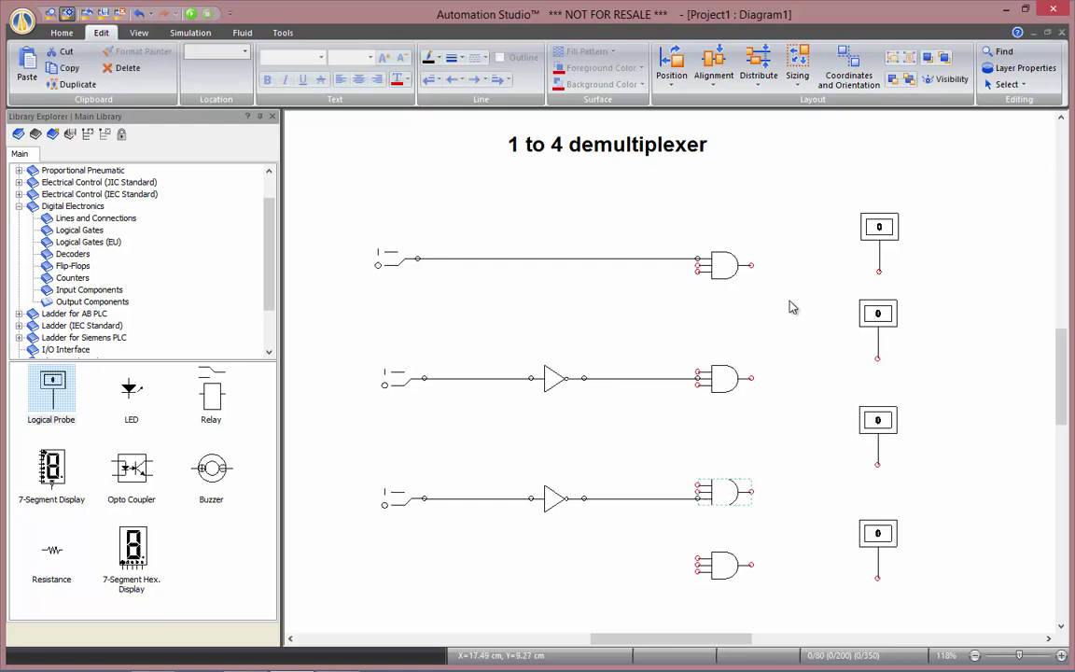
{"action": "left_click", "coordinate": [766, 280]}
Wire the first three AND gate outputs to their logical probes
{"action": "left_click_drag", "start_coordinate": [754, 268], "coordinate": [882, 228]}
{"action": "left_click", "coordinate": [882, 236]}
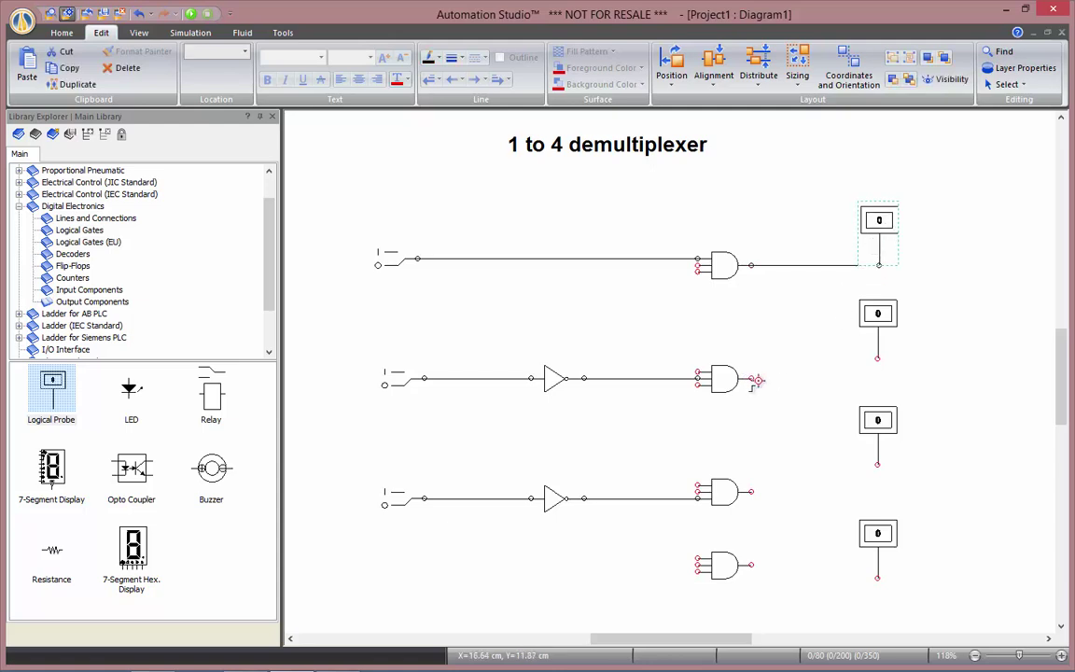
{"action": "left_click_drag", "start_coordinate": [752, 378], "coordinate": [891, 354]}
{"action": "left_click", "coordinate": [892, 334]}
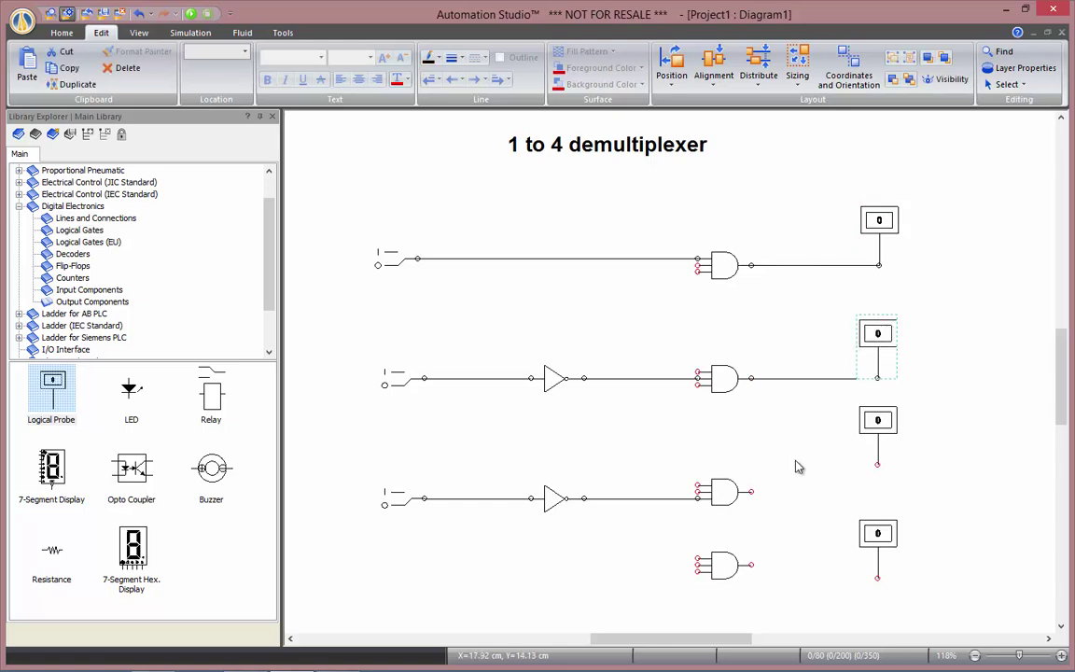
{"action": "left_click_drag", "start_coordinate": [753, 492], "coordinate": [877, 465]}
{"action": "left_click", "coordinate": [883, 428]}
Shift the third probe and the fourth gate-probe pair down, then wire the fourth probe to its AND gate
{"action": "key", "text": "Down"}
{"action": "key", "text": "Down"}
{"action": "key", "text": "Down"}
{"action": "key", "text": "Down"}
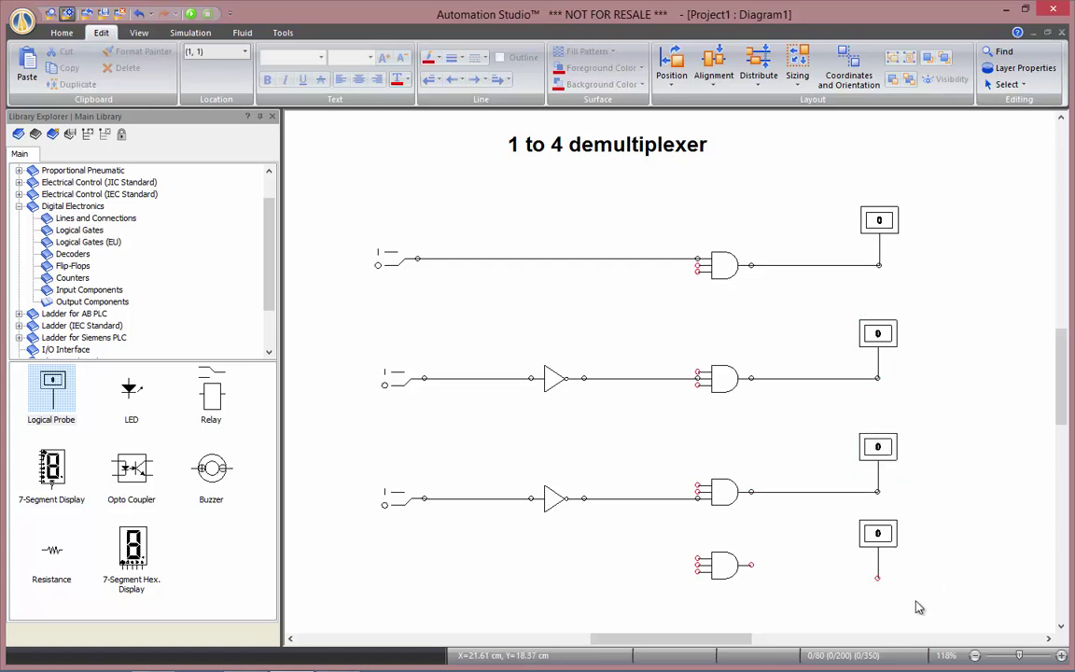
{"action": "left_click_drag", "start_coordinate": [915, 604], "coordinate": [718, 576]}
{"action": "key", "text": "Down"}
{"action": "key", "text": "Down"}
{"action": "key", "text": "Down"}
{"action": "key", "text": "Down"}
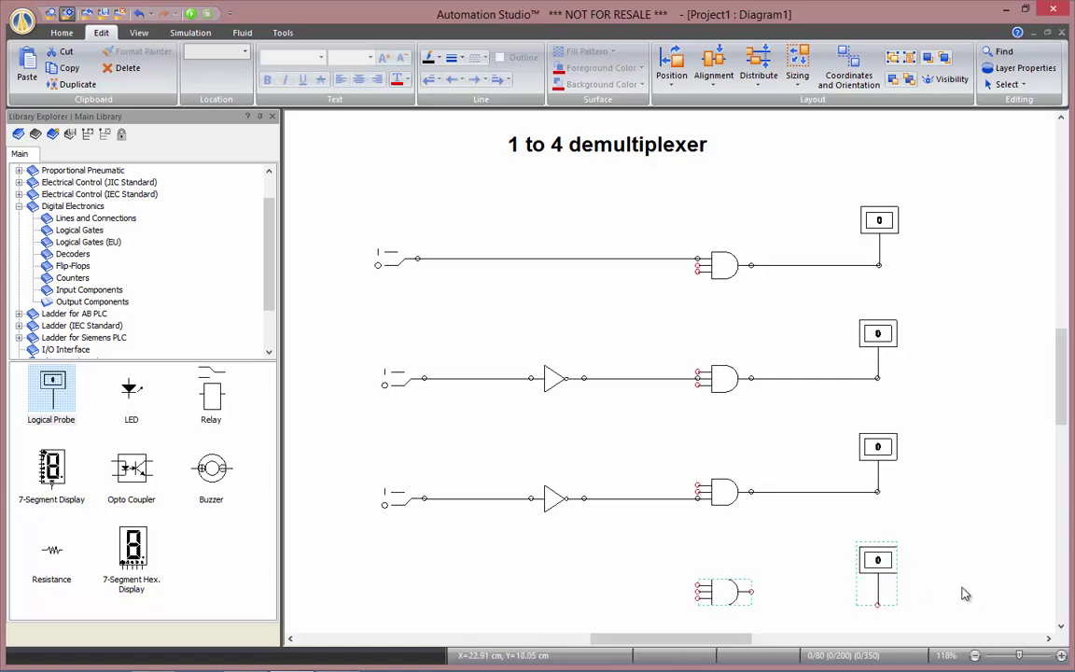
{"action": "left_click", "coordinate": [962, 593]}
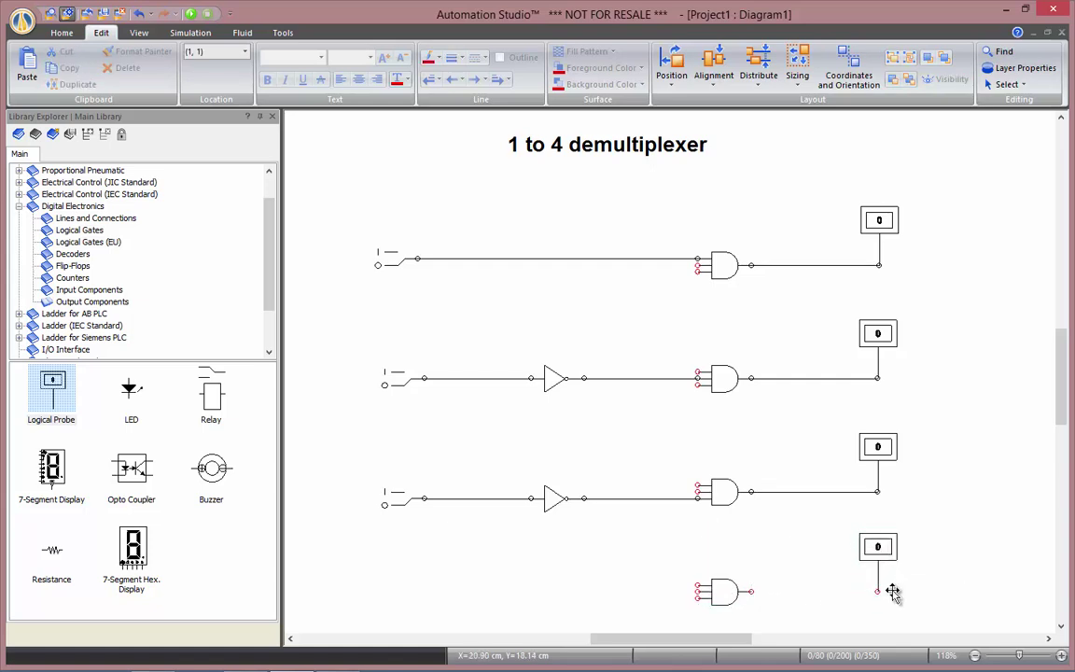
{"action": "left_click_drag", "start_coordinate": [878, 592], "coordinate": [756, 592]}
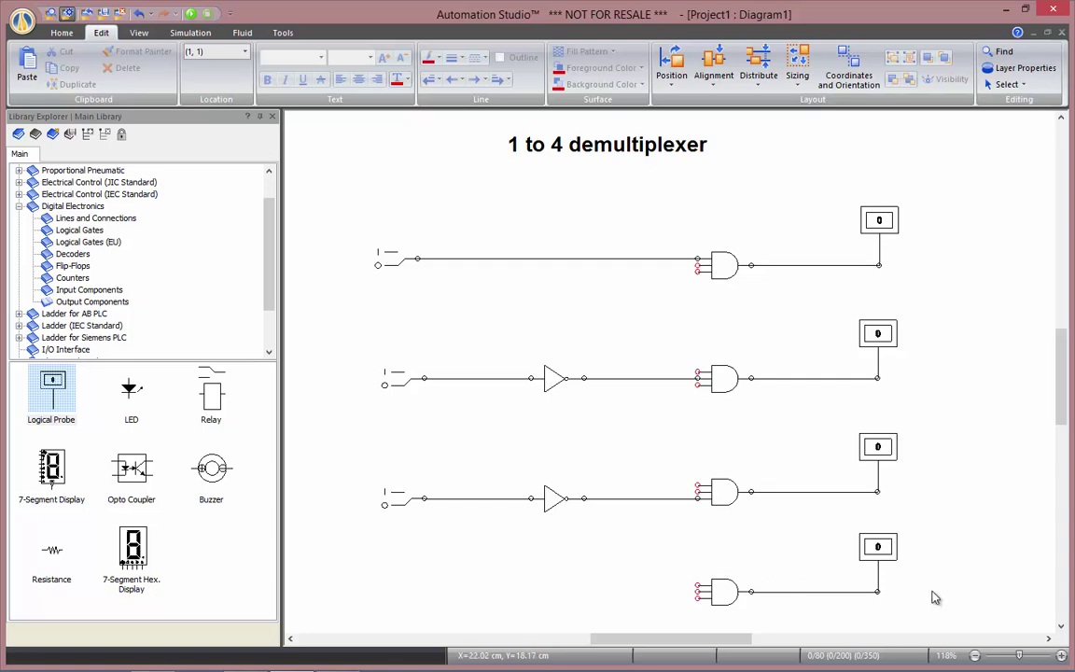
Wire the bottom AND gate to the third-row signal and branch the first-row signal to the lower three AND gates
{"action": "mouse_move", "coordinate": [699, 599]}
{"action": "left_mouse_down"}
{"action": "mouse_move", "coordinate": [623, 598]}
{"action": "mouse_move", "coordinate": [539, 548]}
{"action": "mouse_move", "coordinate": [528, 500]}
{"action": "left_mouse_up"}
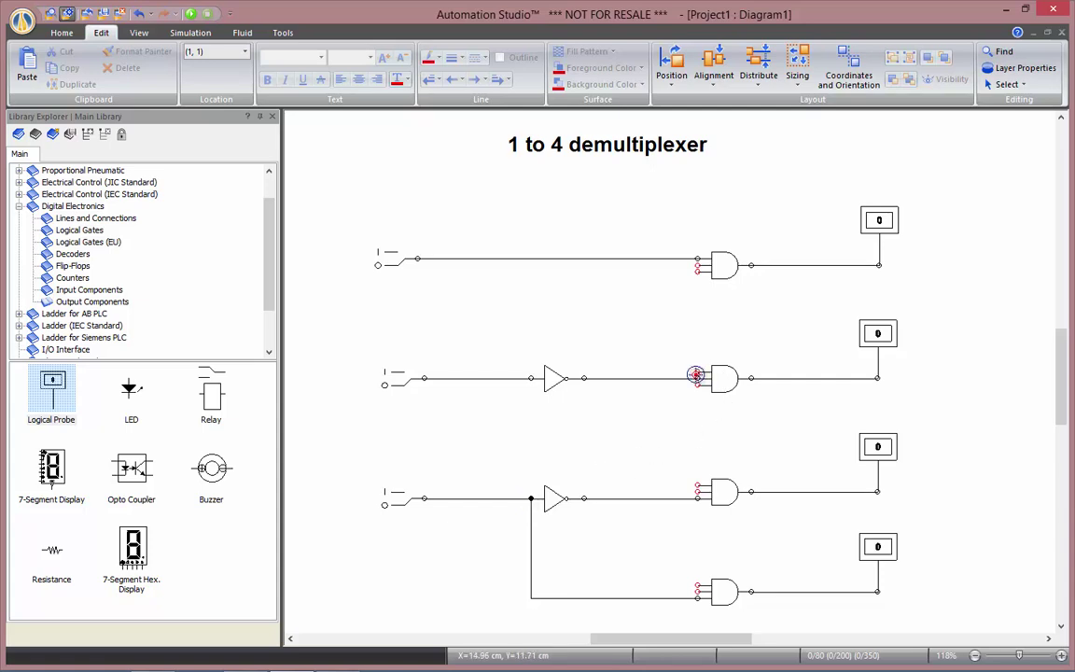
{"action": "mouse_move", "coordinate": [687, 371]}
{"action": "left_mouse_down"}
{"action": "mouse_move", "coordinate": [653, 312]}
{"action": "mouse_move", "coordinate": [651, 260]}
{"action": "left_mouse_up"}
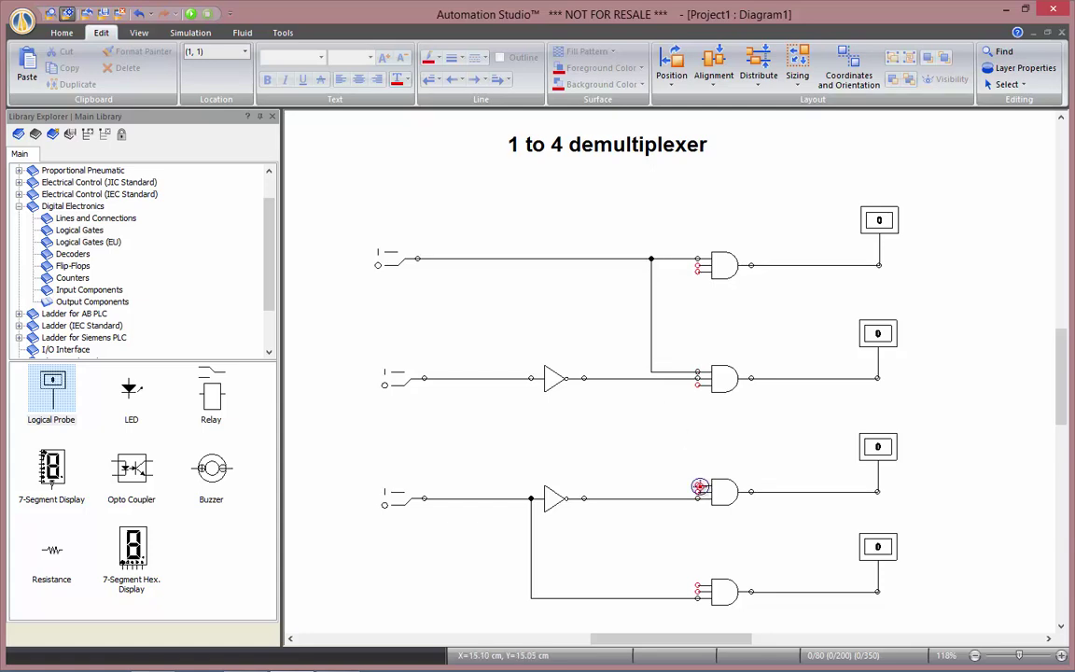
{"action": "left_click_drag", "start_coordinate": [696, 486], "coordinate": [651, 372]}
{"action": "right_click", "coordinate": [662, 399]}
{"action": "key", "text": "Escape"}
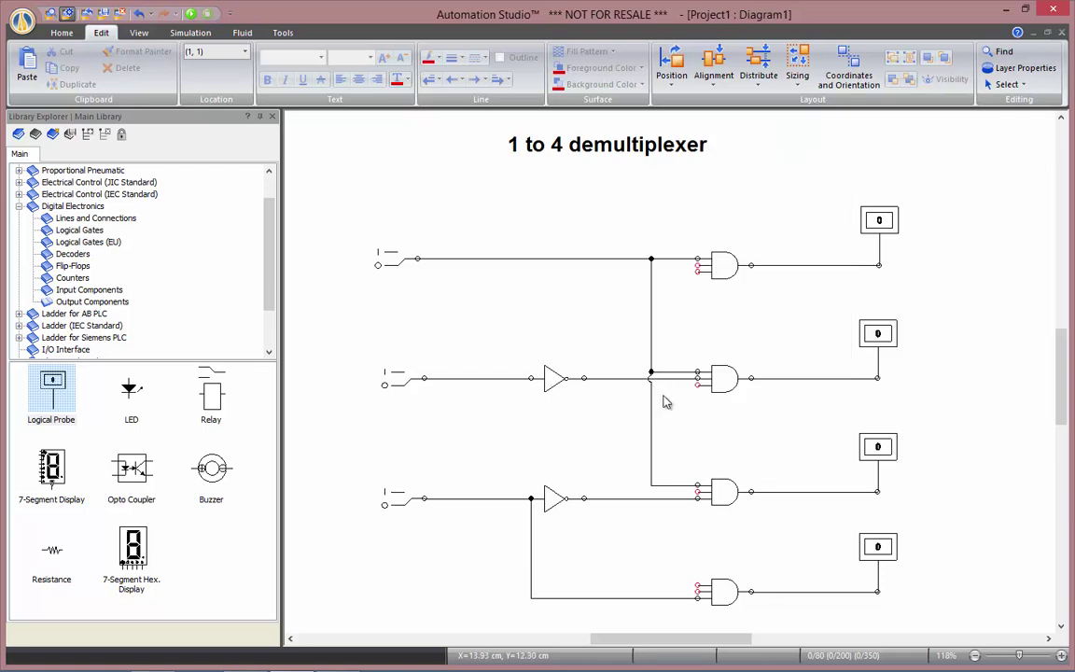
{"action": "left_click_drag", "start_coordinate": [698, 585], "coordinate": [651, 485]}
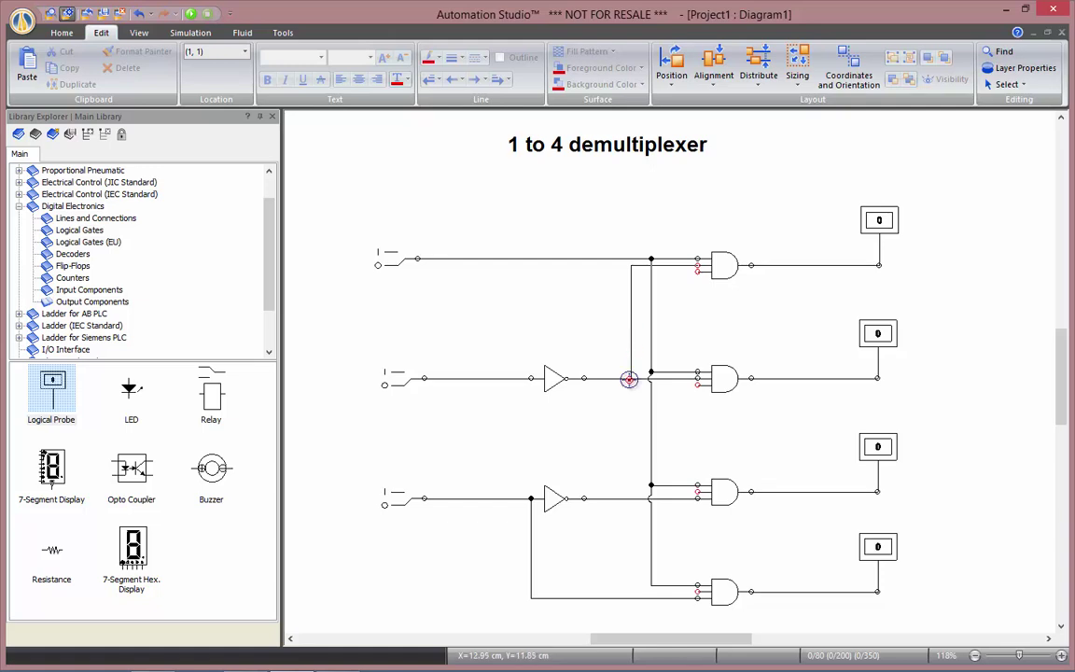
Wire the remaining AND gate inputs from the inverted second- and third-row signals and the second-row line
{"action": "left_click_drag", "start_coordinate": [630, 379], "coordinate": [652, 262]}
{"action": "left_click_drag", "start_coordinate": [697, 272], "coordinate": [611, 499]}
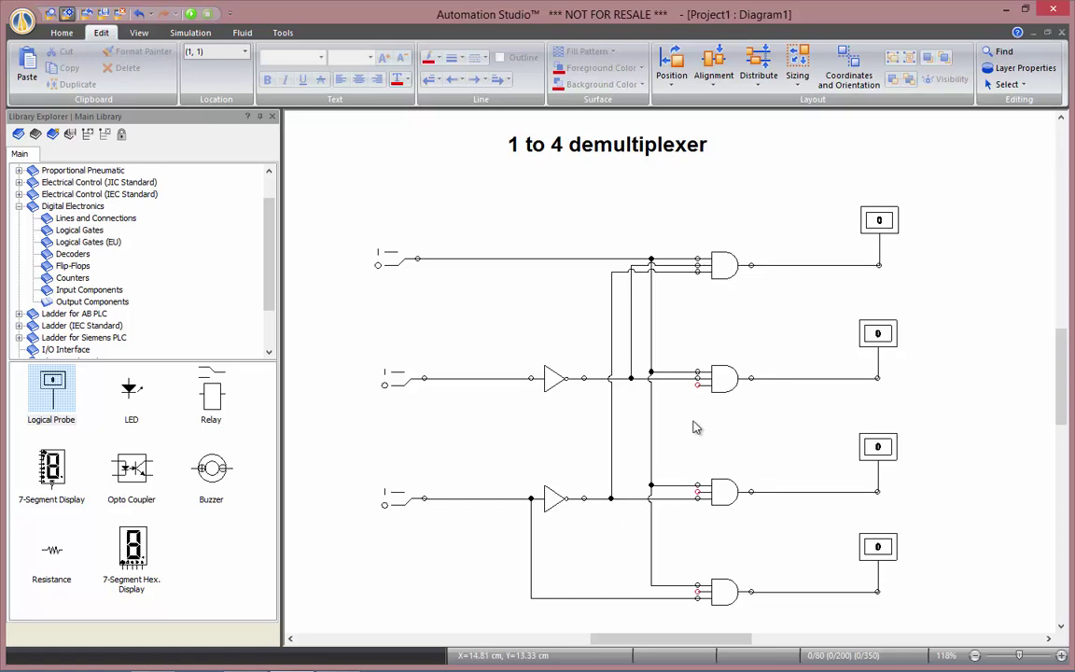
{"action": "left_click_drag", "start_coordinate": [591, 382], "coordinate": [597, 597]}
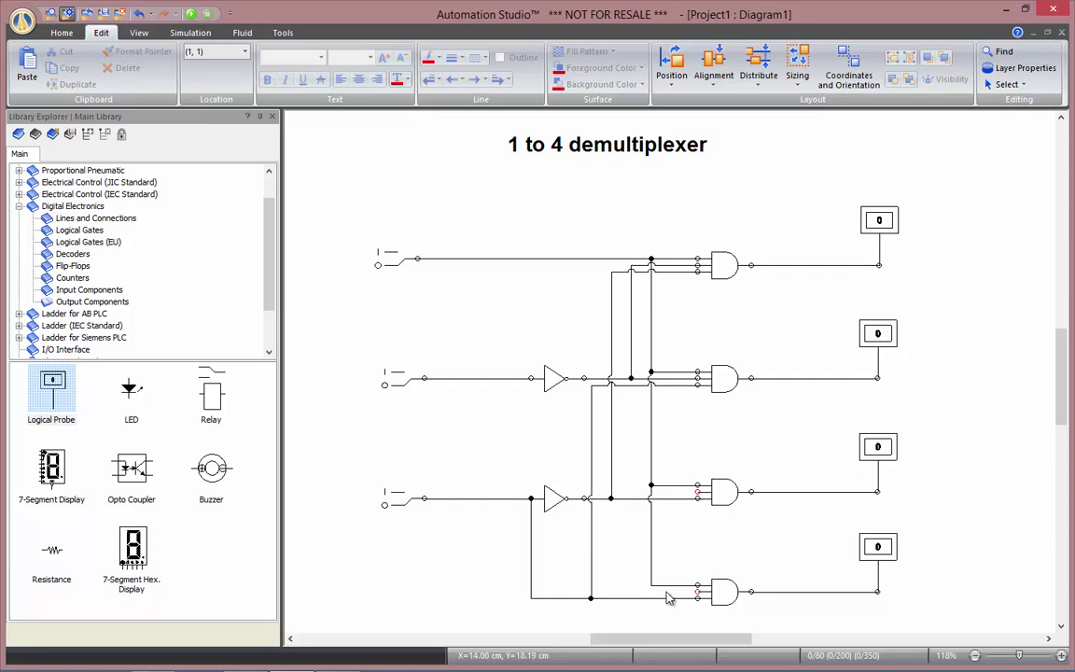
{"action": "mouse_move", "coordinate": [696, 592]}
{"action": "left_mouse_down"}
{"action": "mouse_move", "coordinate": [631, 560]}
{"action": "mouse_move", "coordinate": [619, 424]}
{"action": "mouse_move", "coordinate": [533, 425]}
{"action": "mouse_move", "coordinate": [531, 378]}
{"action": "left_mouse_up"}
{"action": "left_click_drag", "start_coordinate": [697, 489], "coordinate": [625, 491]}
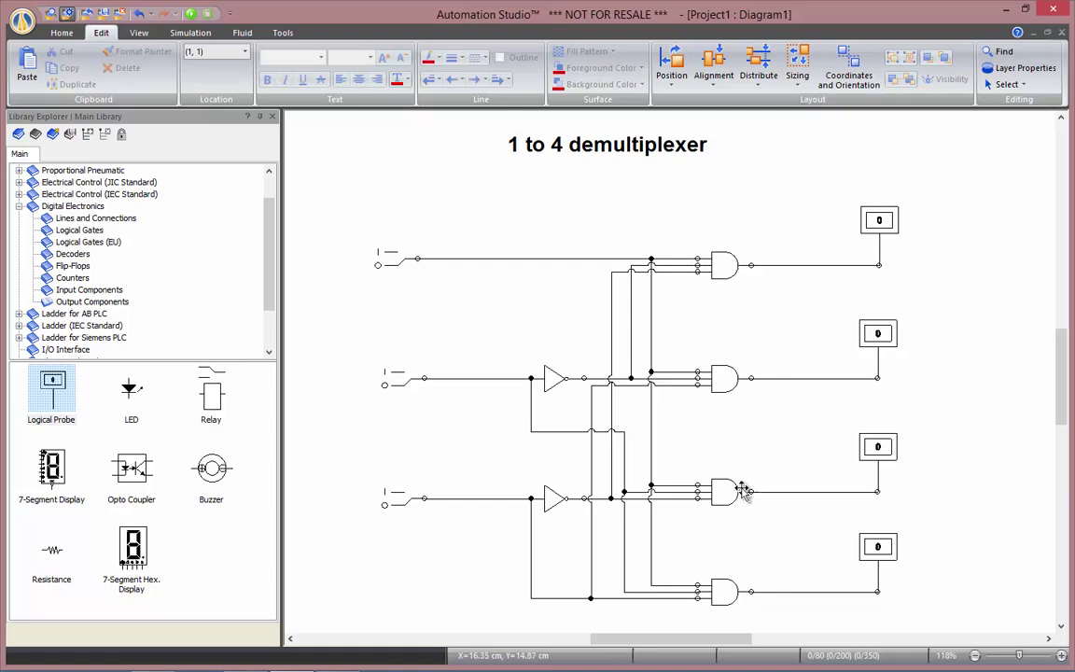
{"action": "left_click_drag", "start_coordinate": [725, 638], "coordinate": [734, 637]}
Copy the truth table from the Excel workbook and bring up the diagram's canvas menu to paste it
{"action": "key", "text": "alt+Tab"}
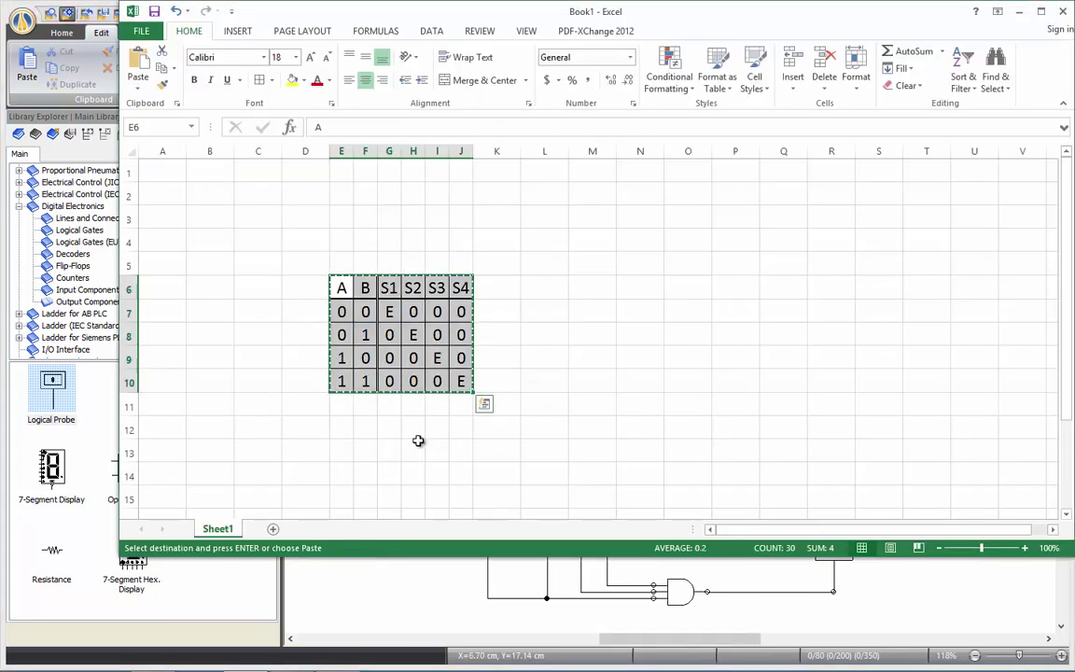
{"action": "key", "text": "alt+Tab"}
{"action": "right_click", "coordinate": [955, 133]}
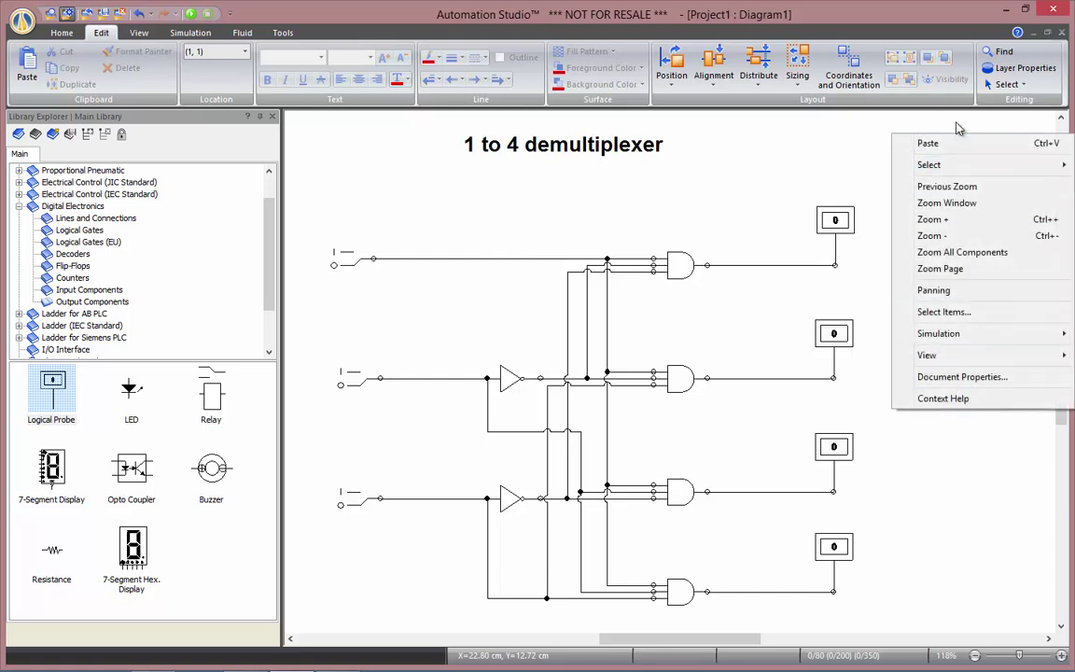
Paste the A, B, S1–S4 truth table beside the output probes and run the simulation
{"action": "left_click", "coordinate": [955, 140]}
{"action": "left_click_drag", "start_coordinate": [969, 205], "coordinate": [921, 409]}
{"action": "left_click", "coordinate": [927, 492]}
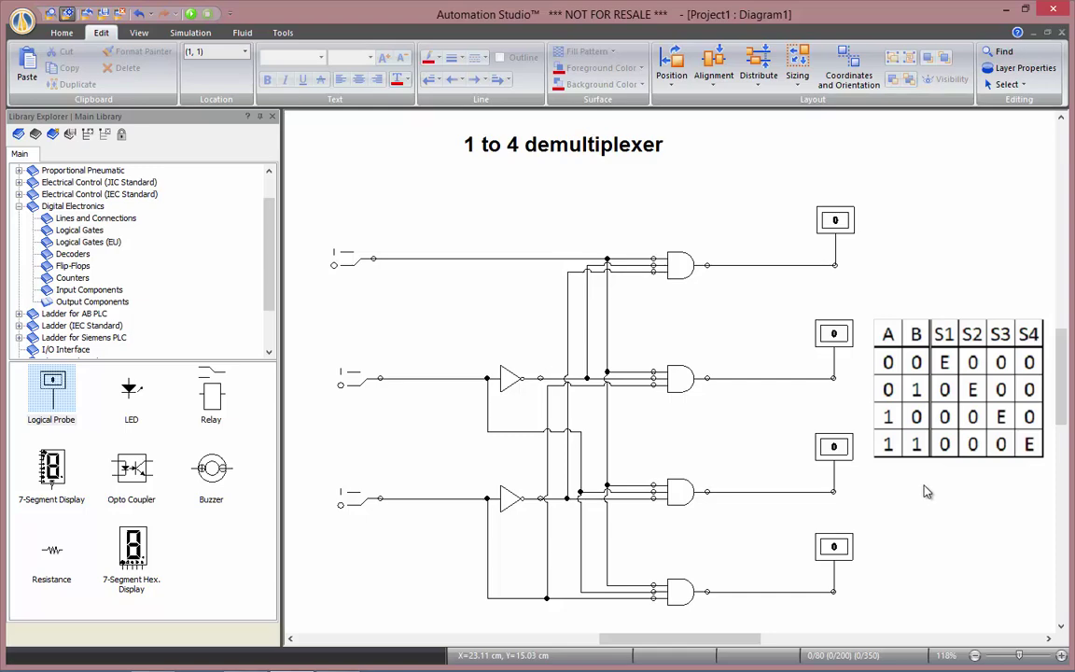
{"action": "left_click", "coordinate": [191, 14]}
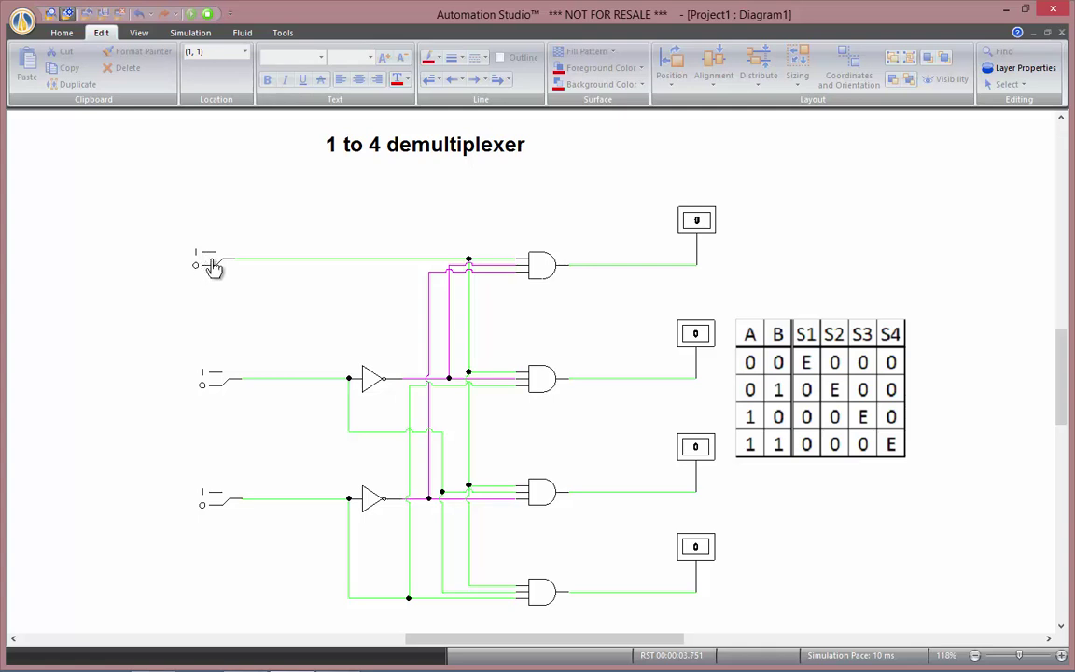
Toggle the input switches so probes S1, S2, S3 and S4 each read 1 in turn
{"action": "left_click", "coordinate": [214, 268]}
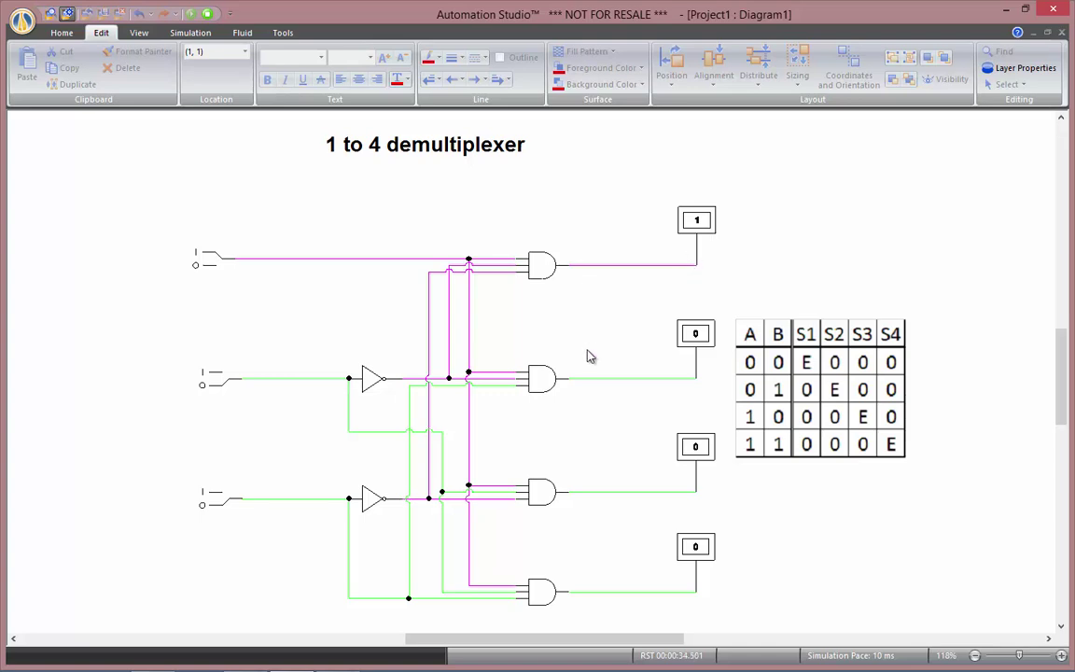
{"action": "left_click", "coordinate": [225, 503]}
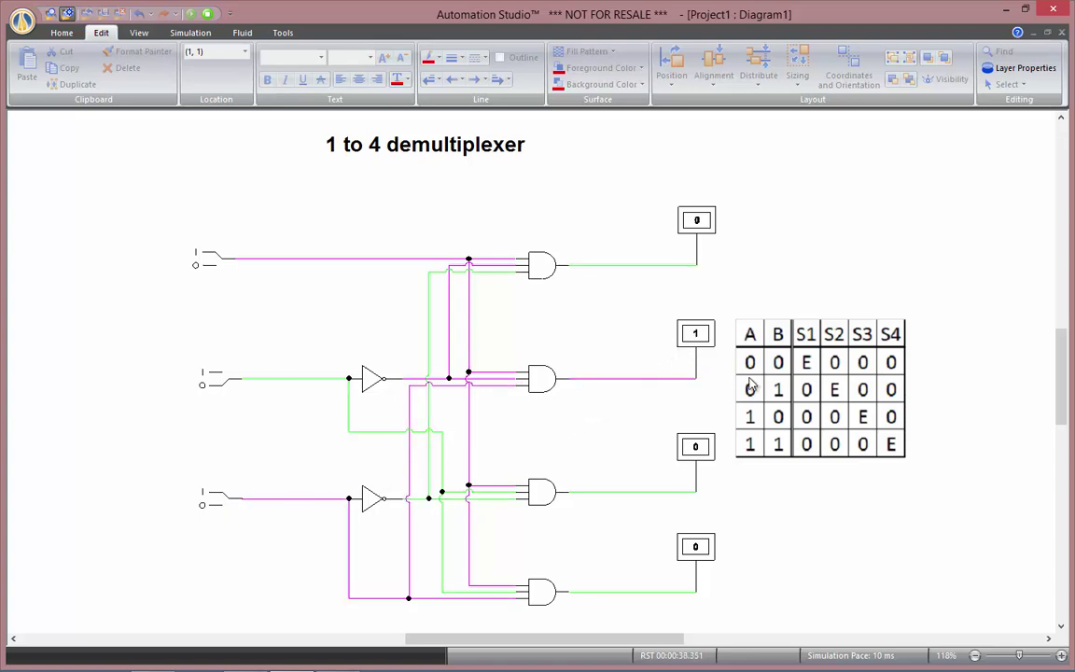
{"action": "left_click", "coordinate": [223, 504]}
{"action": "left_click", "coordinate": [221, 387]}
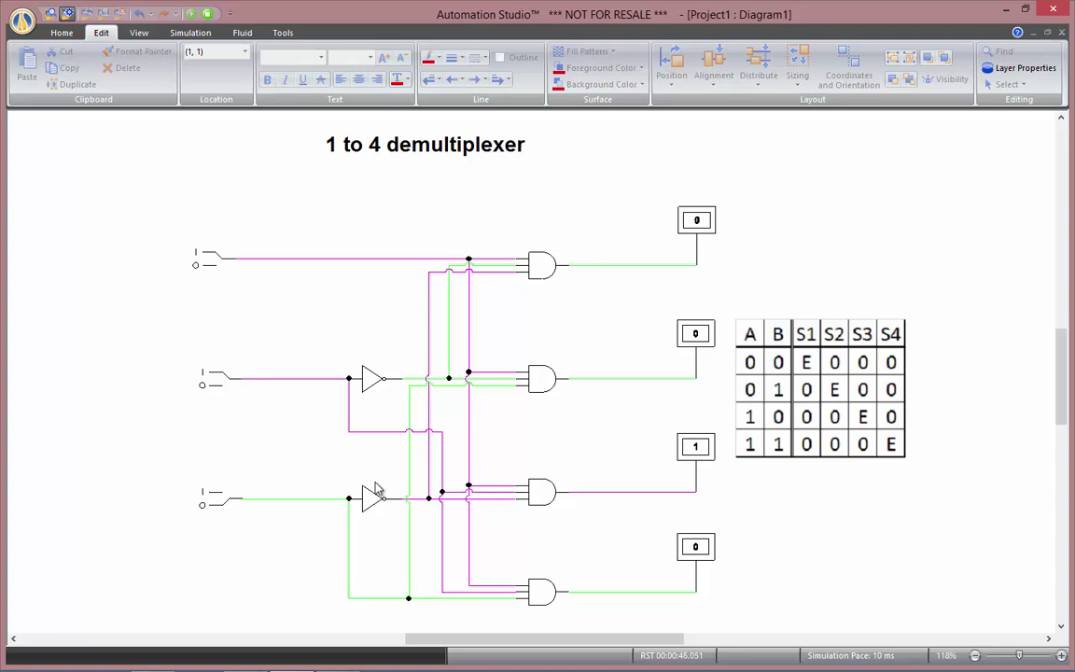
{"action": "left_click", "coordinate": [222, 502]}
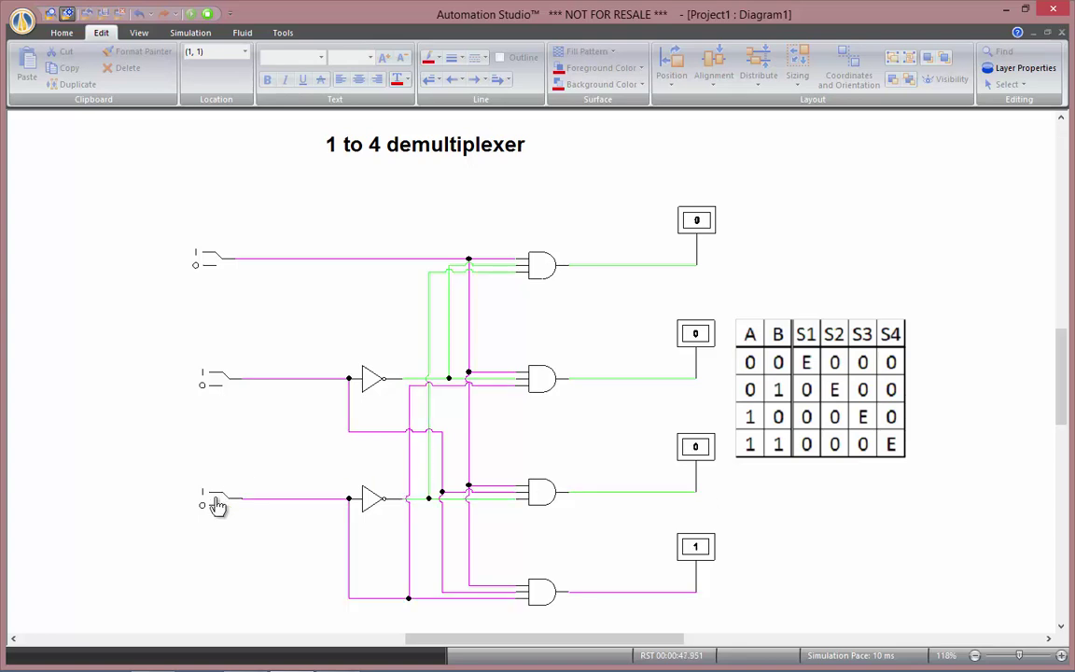